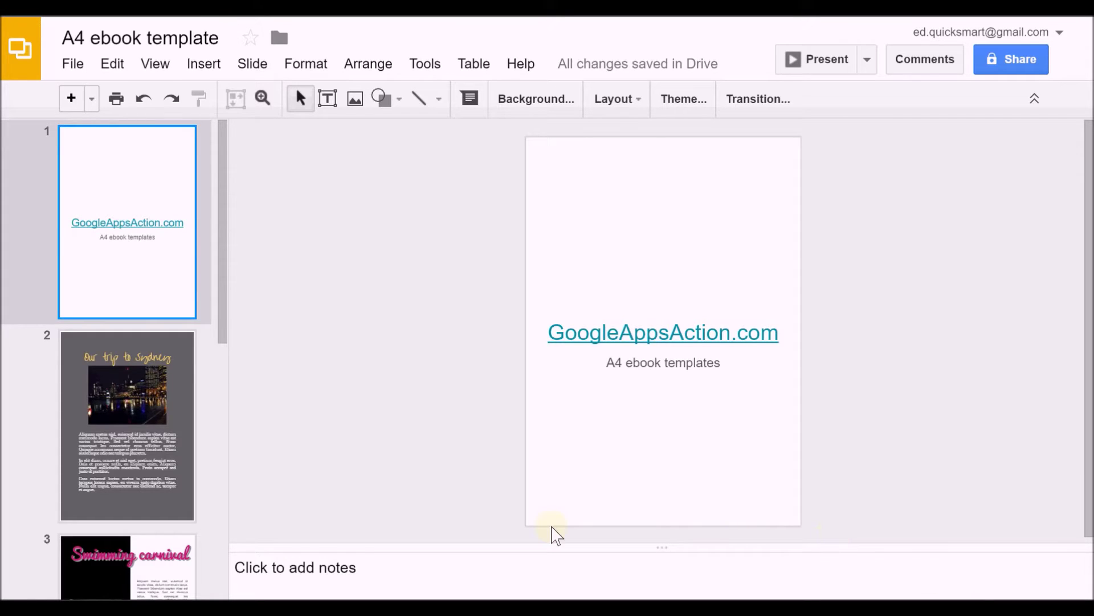
# Preview the Our trip to Sydney, Swimming carnival and ECOSYSTEMS sample pages, then go to blank page 5
pyautogui.click(160, 404)
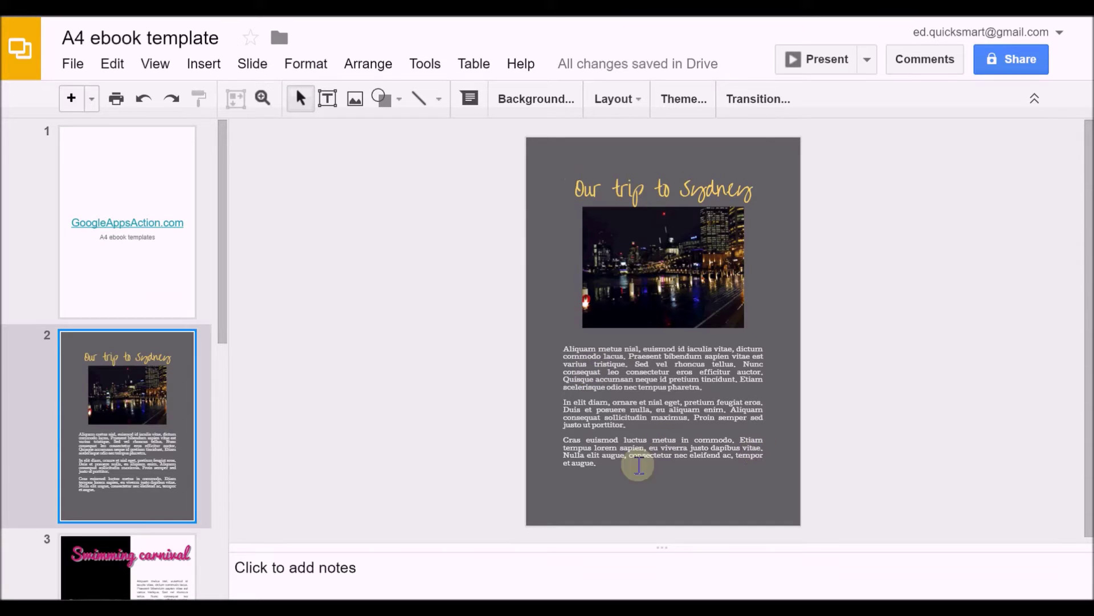
pyautogui.click(158, 554)
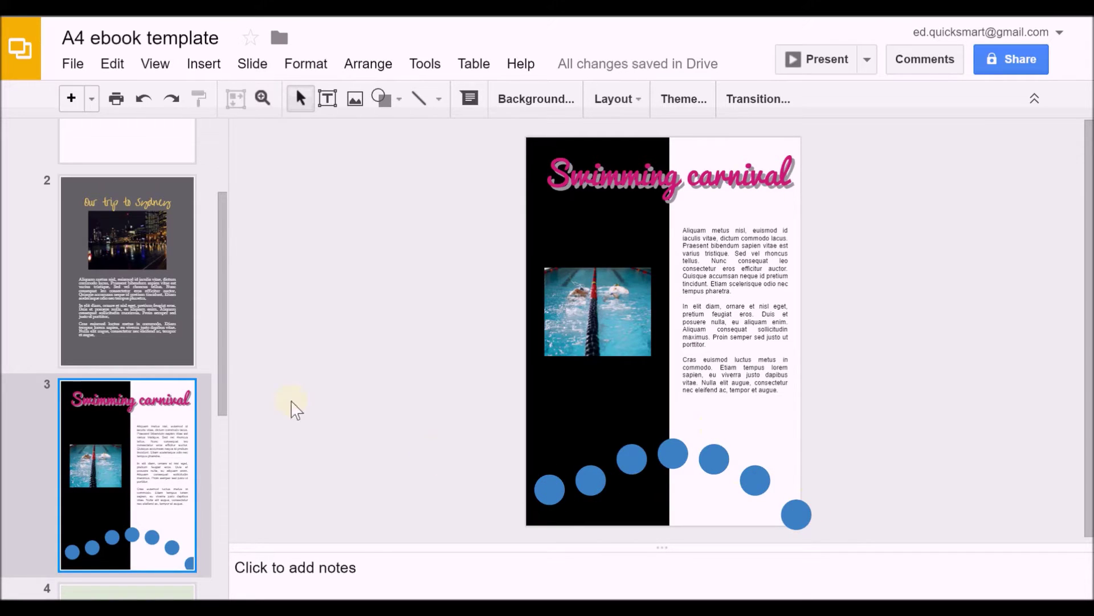
pyautogui.moveTo(219, 395); pyautogui.dragTo(222, 503)
pyautogui.click(178, 484)
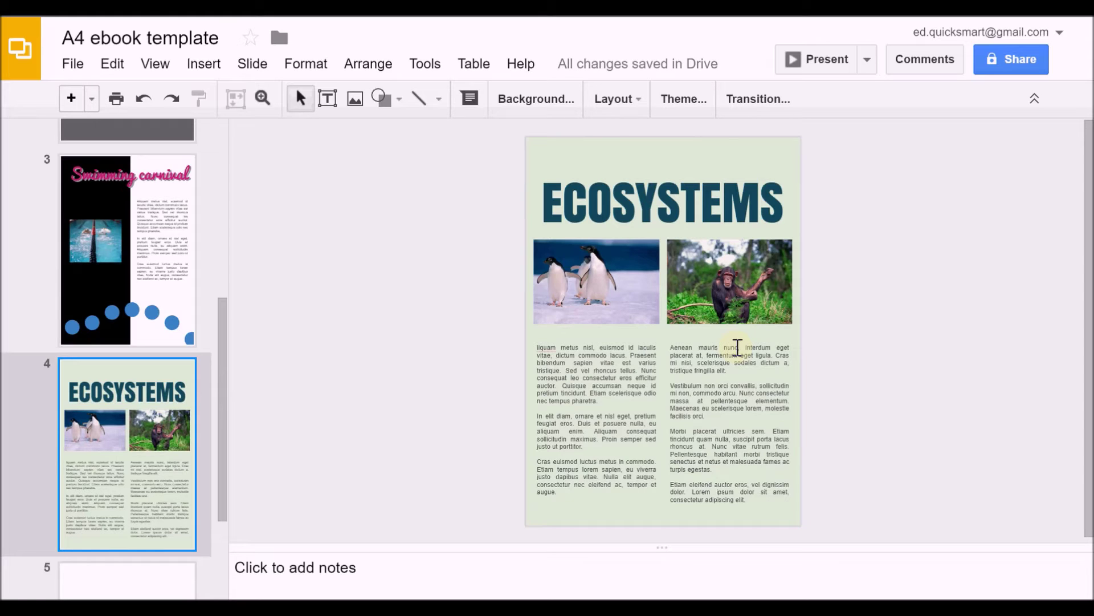
pyautogui.moveTo(220, 477); pyautogui.dragTo(220, 548)
pyautogui.click(168, 536)
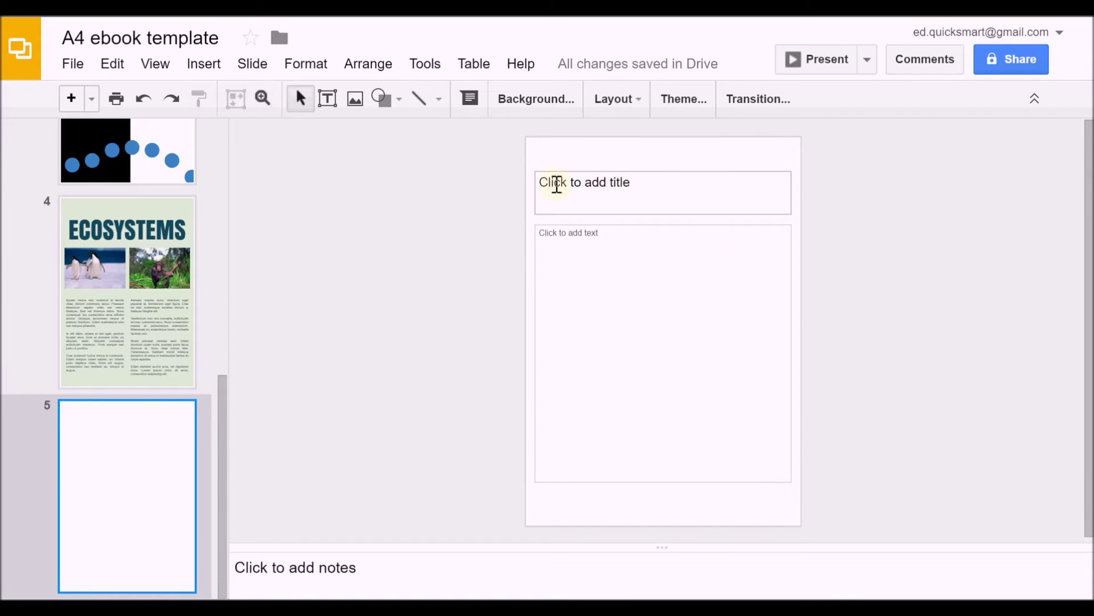
# Browse the Apply layout options for slide 5 and dismiss them, keeping the title-and-body layout
pyautogui.rightClick(786, 155)
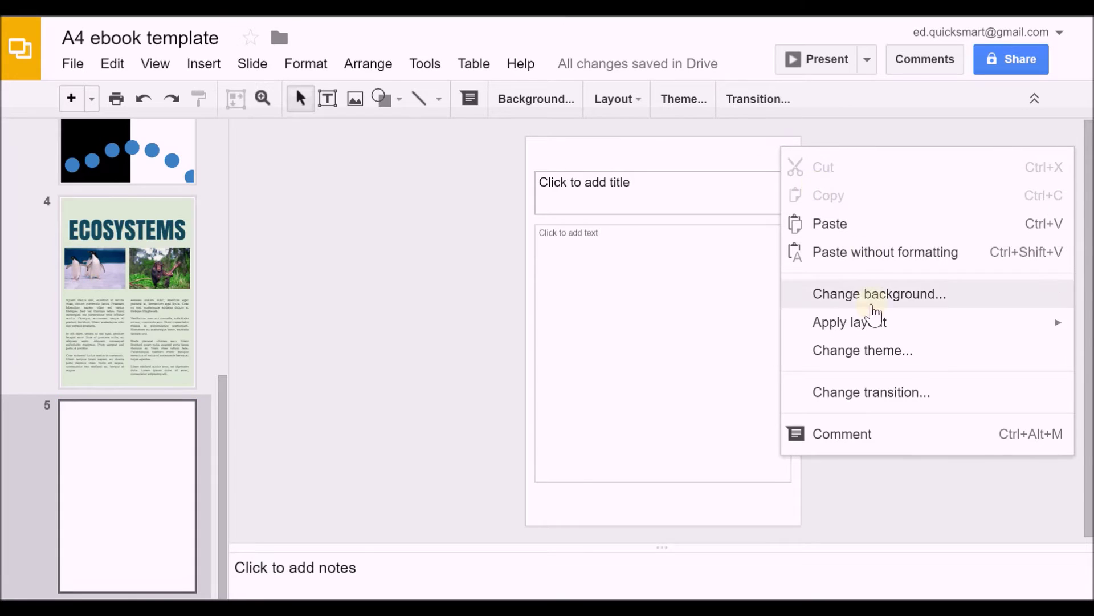
pyautogui.moveTo(868, 325)
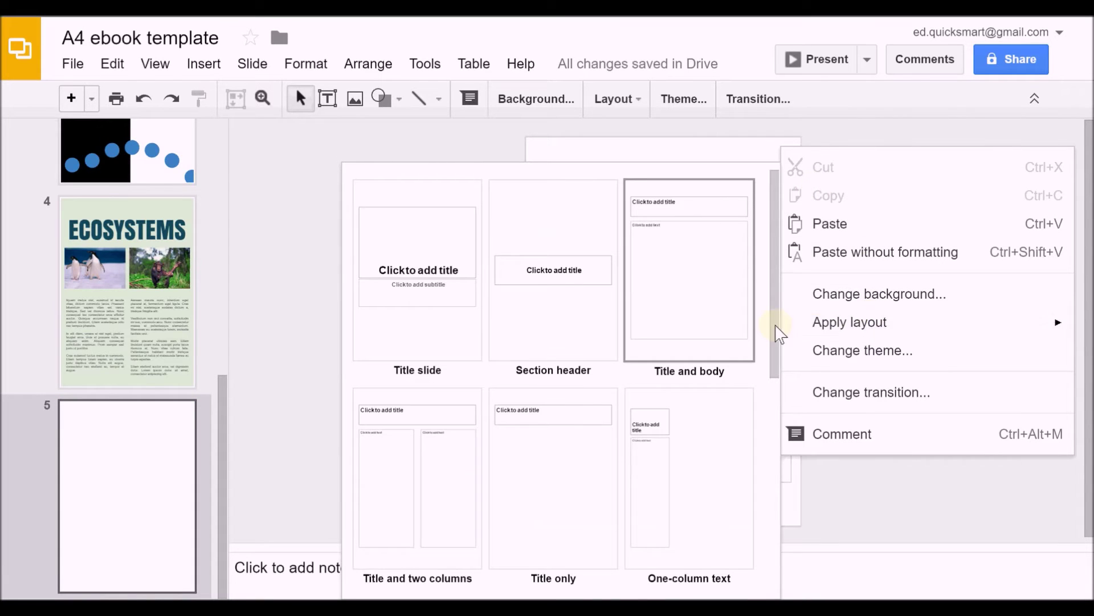
pyautogui.moveTo(776, 322); pyautogui.dragTo(772, 549)
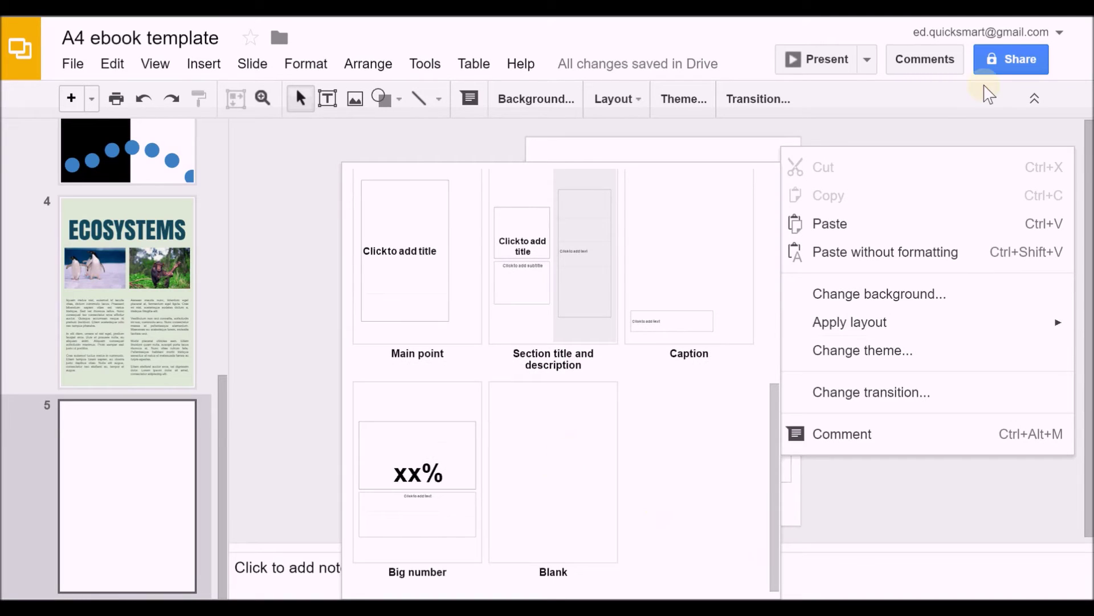
pyautogui.click(895, 132)
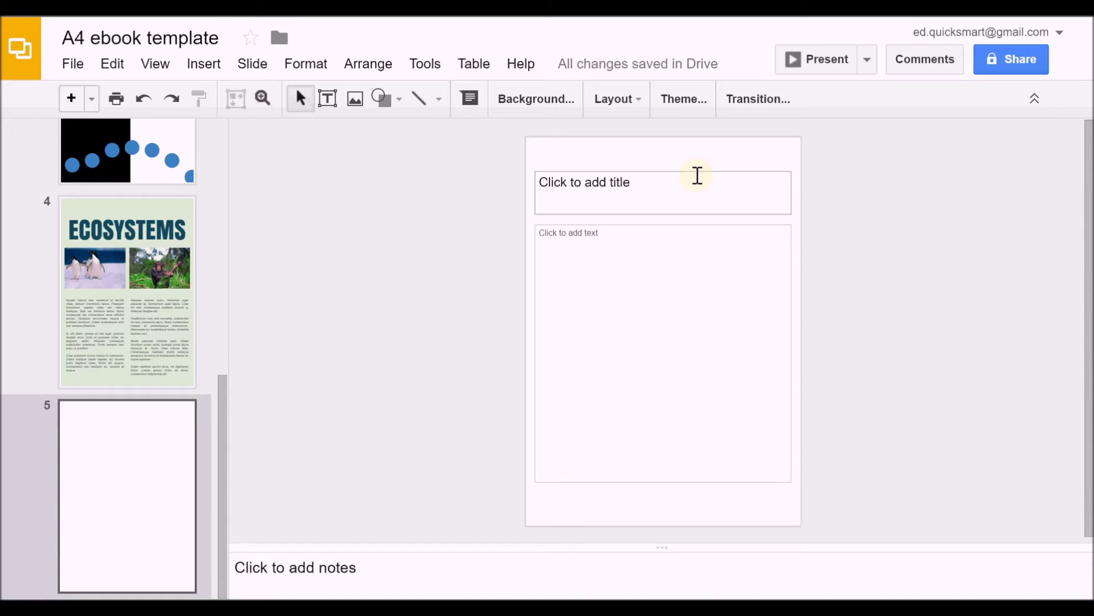
# Open the slide's background settings and confirm white as a custom background colour
pyautogui.rightClick(786, 149)
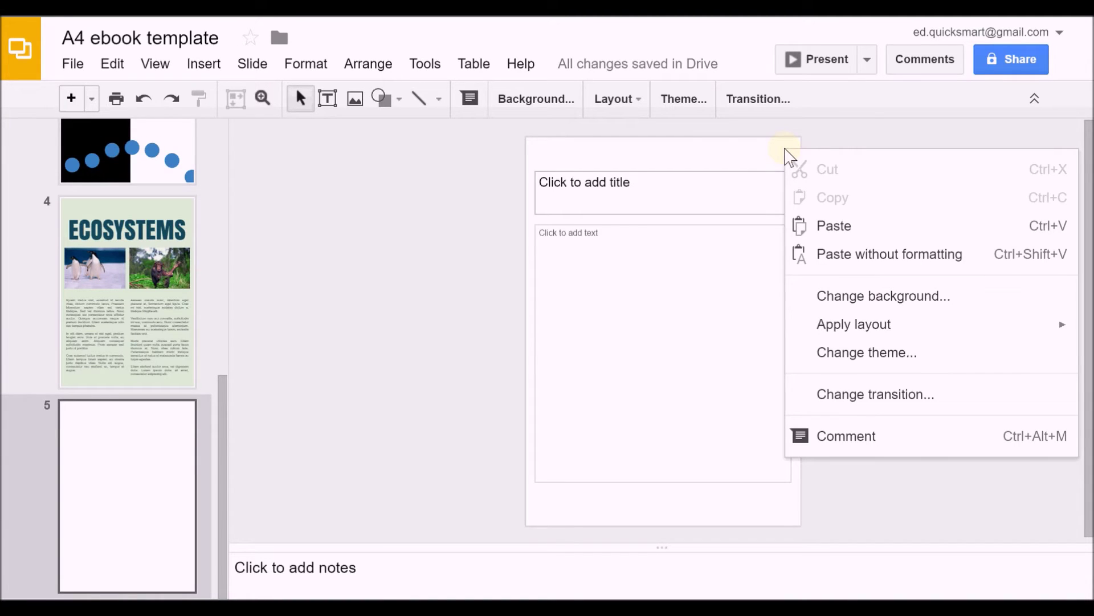
pyautogui.click(856, 298)
pyautogui.click(603, 269)
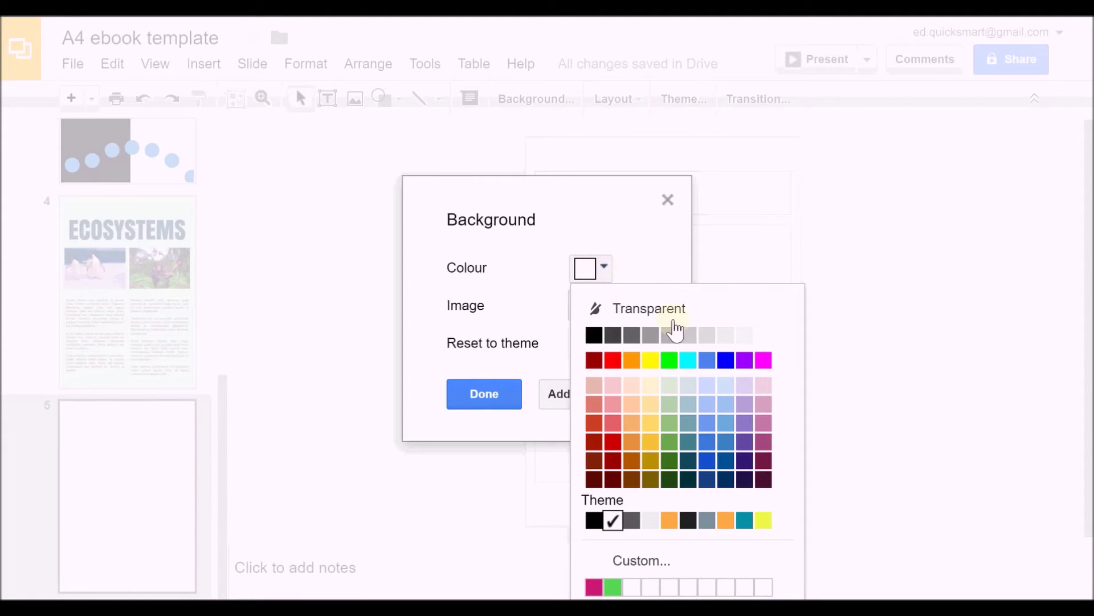
pyautogui.click(643, 561)
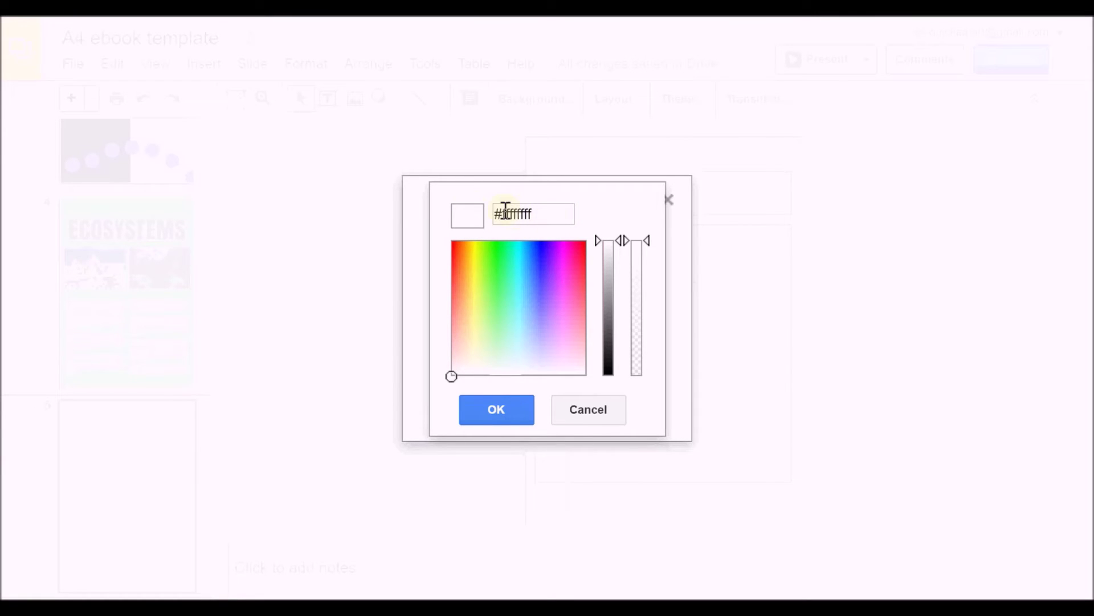
pyautogui.click(525, 412)
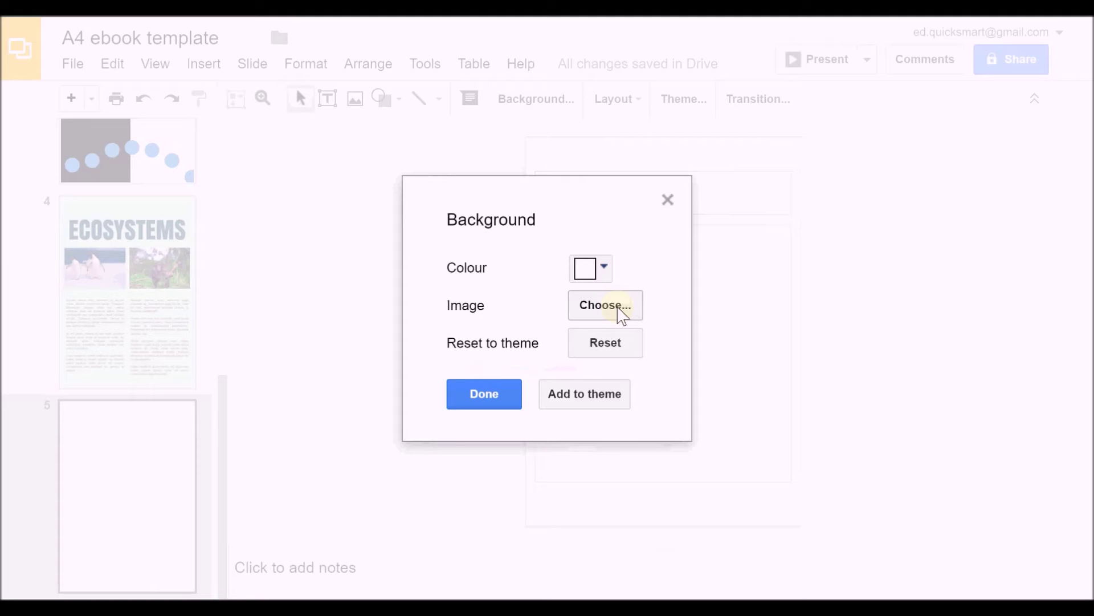
# Set the blue wood texture image from Drive as the slide background
pyautogui.click(621, 315)
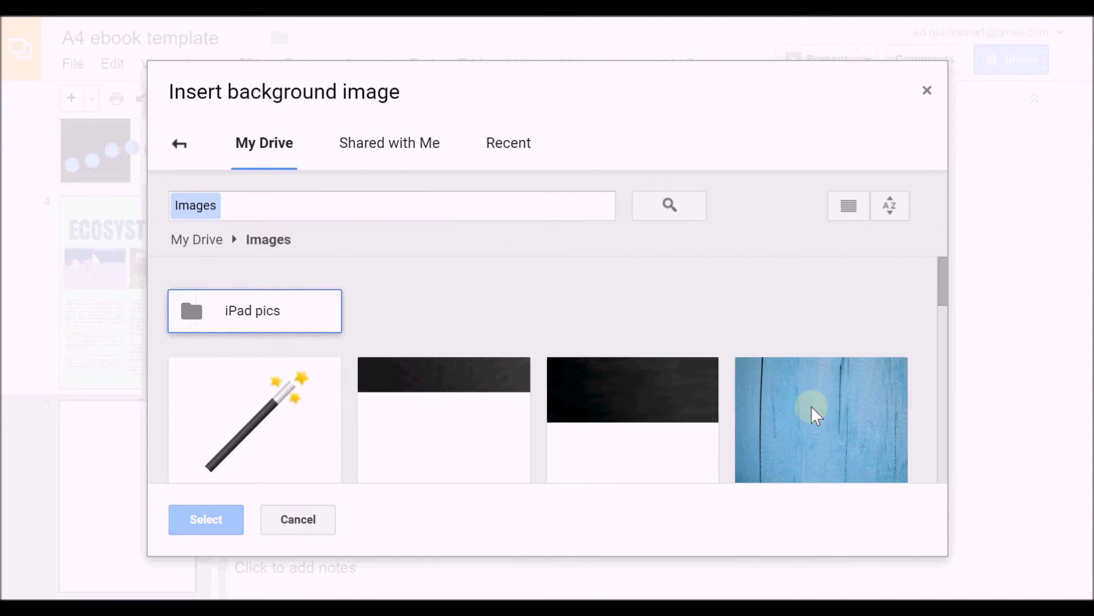
pyautogui.click(821, 415)
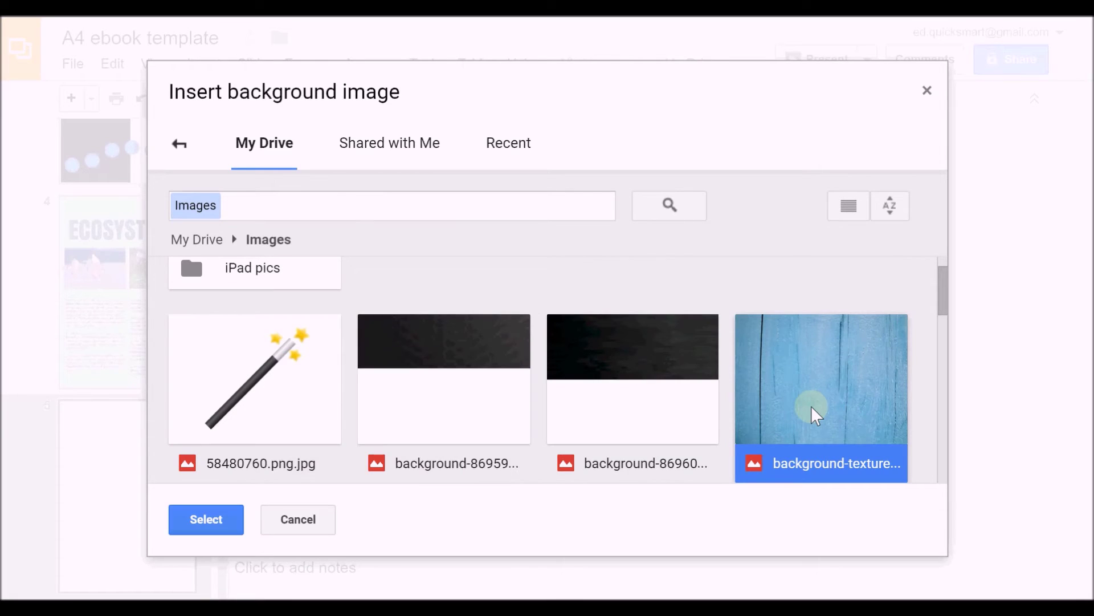
pyautogui.click(183, 519)
pyautogui.click(491, 404)
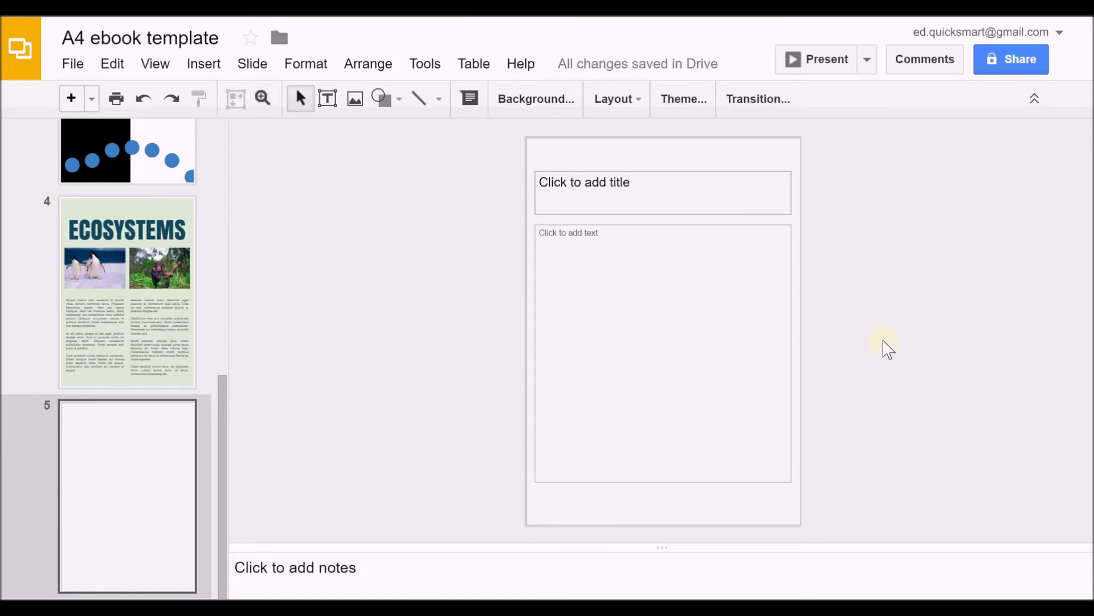
pyautogui.click(683, 171)
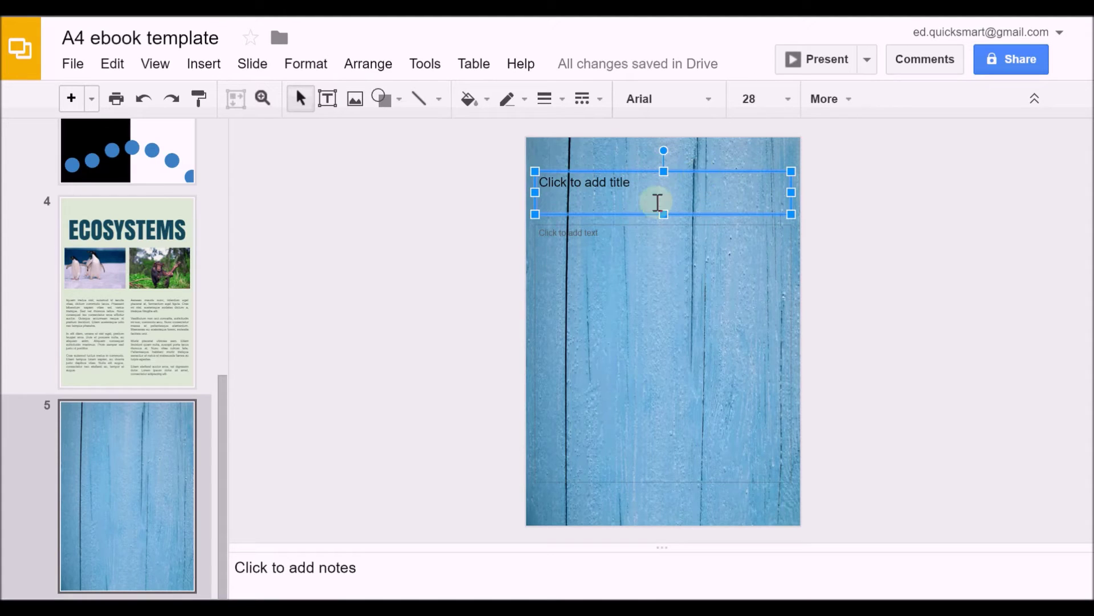
# Title the slide 'Mexico' in Over the Rainbow at size 96, and drag the empty body box off-slide
pyautogui.click(709, 106)
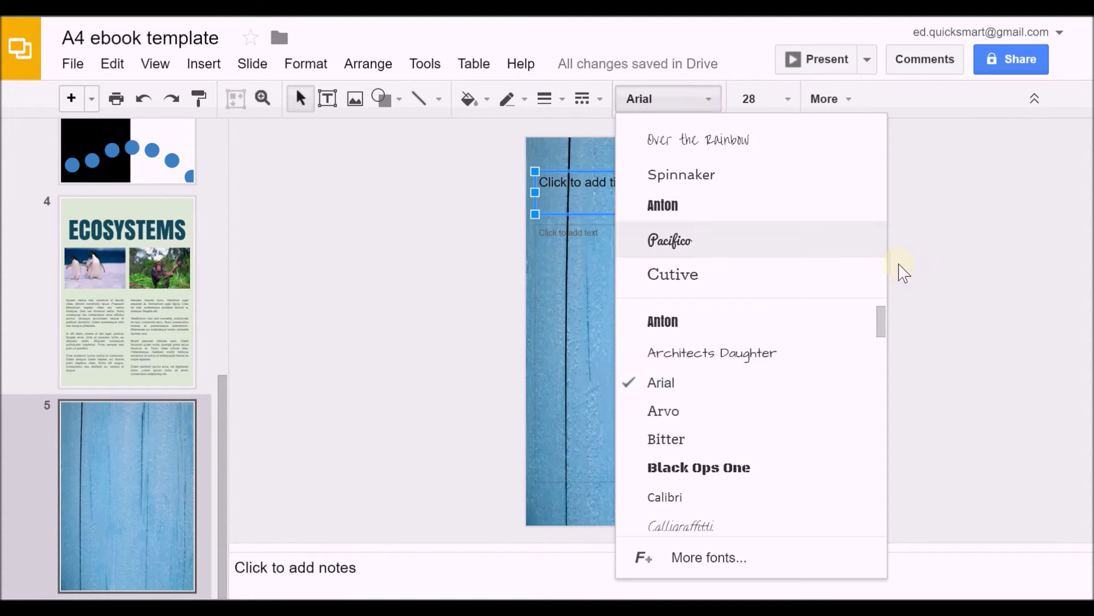
pyautogui.click(709, 147)
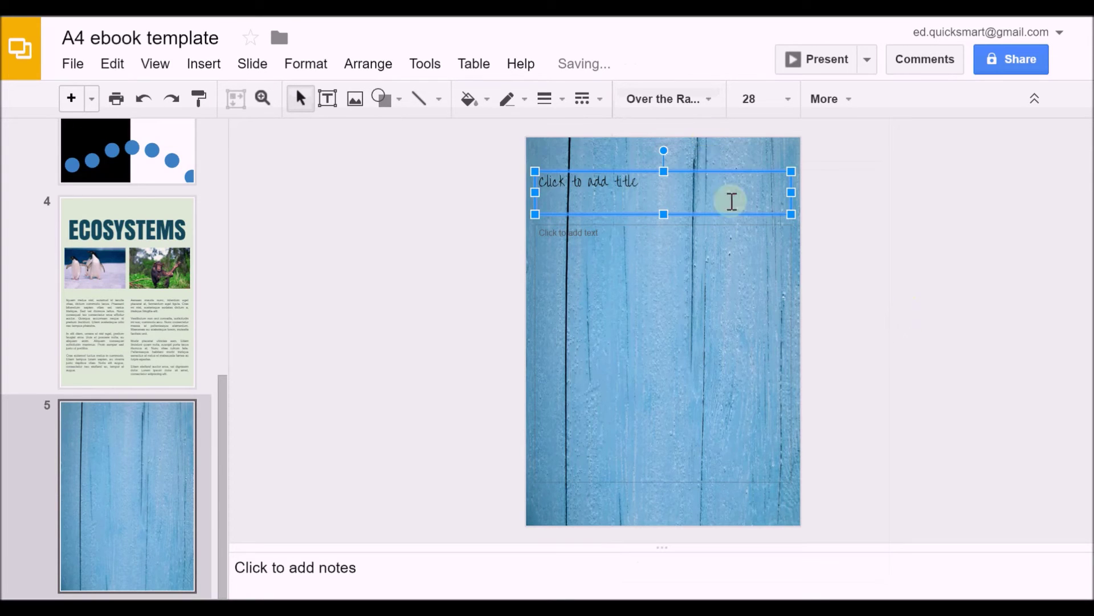
pyautogui.click(587, 184)
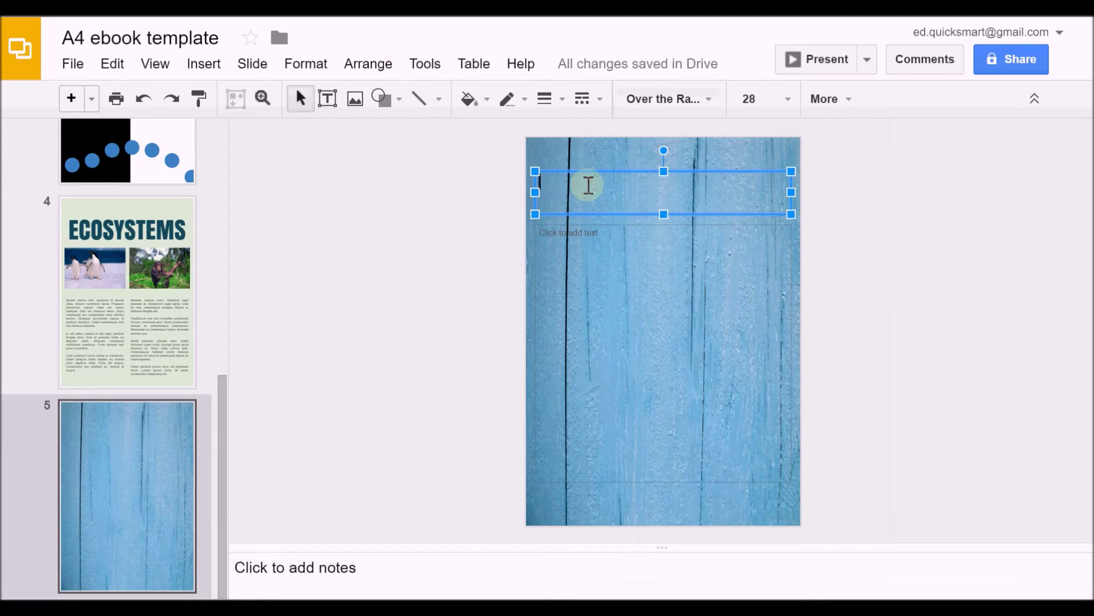
pyautogui.write('Mexico')
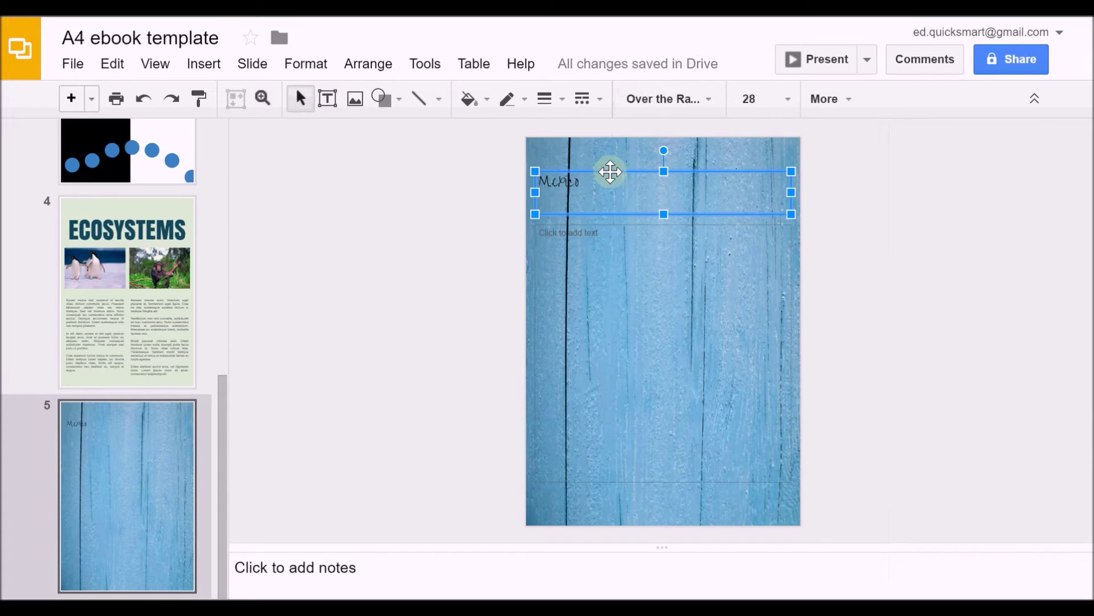
pyautogui.click(788, 102)
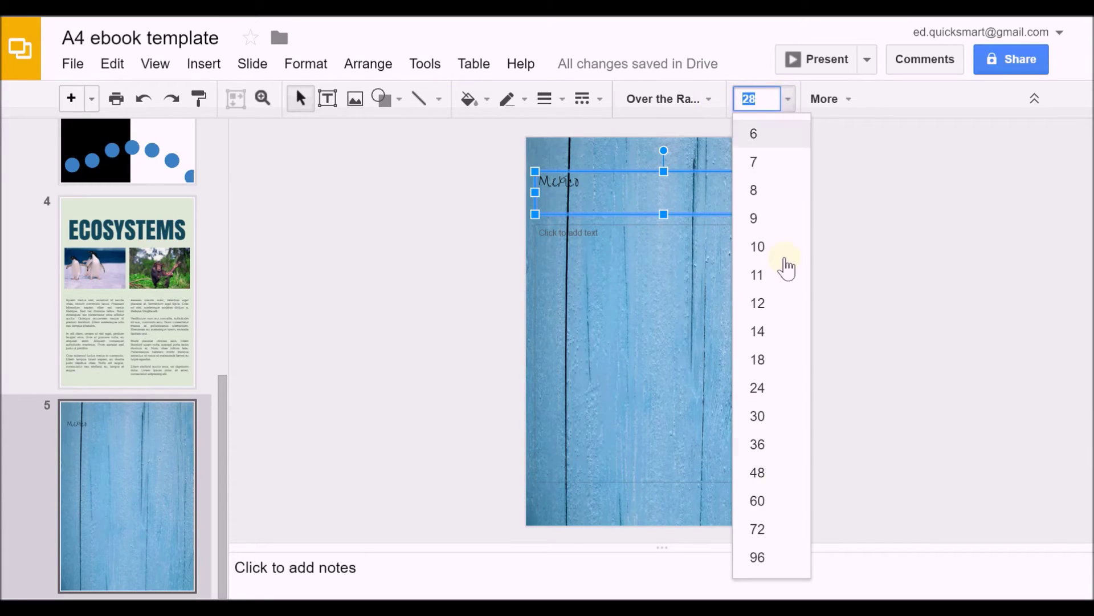
pyautogui.click(771, 478)
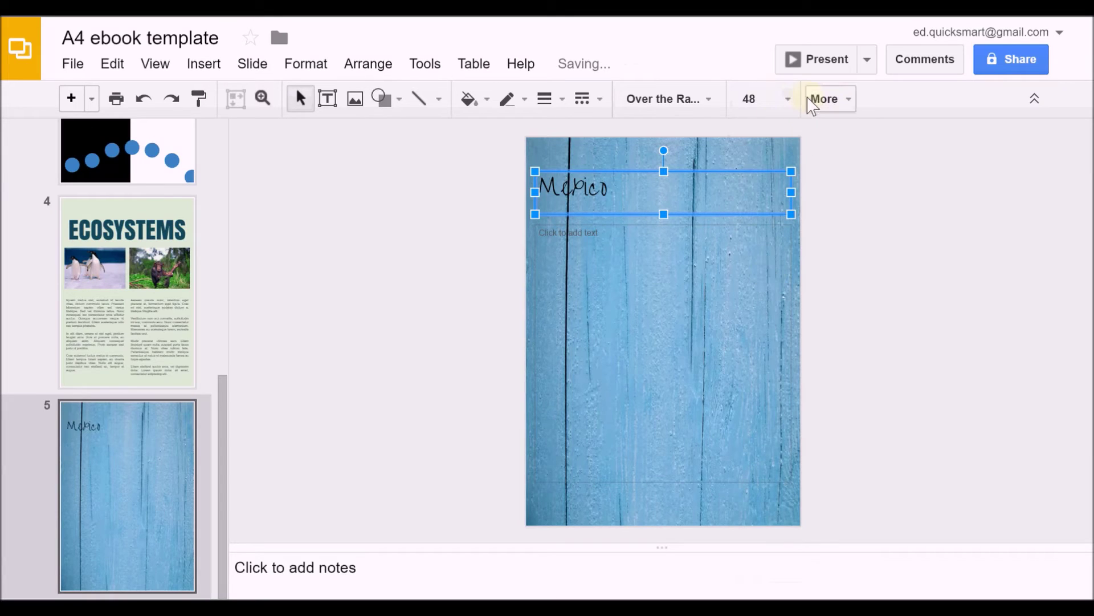
pyautogui.click(787, 102)
pyautogui.click(763, 547)
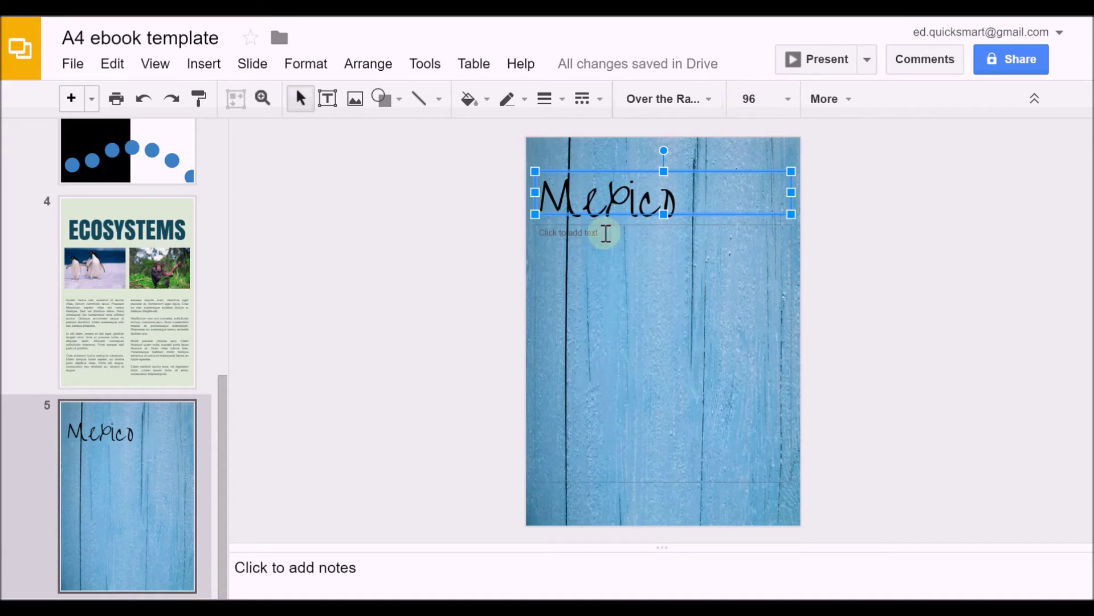
pyautogui.click(552, 224)
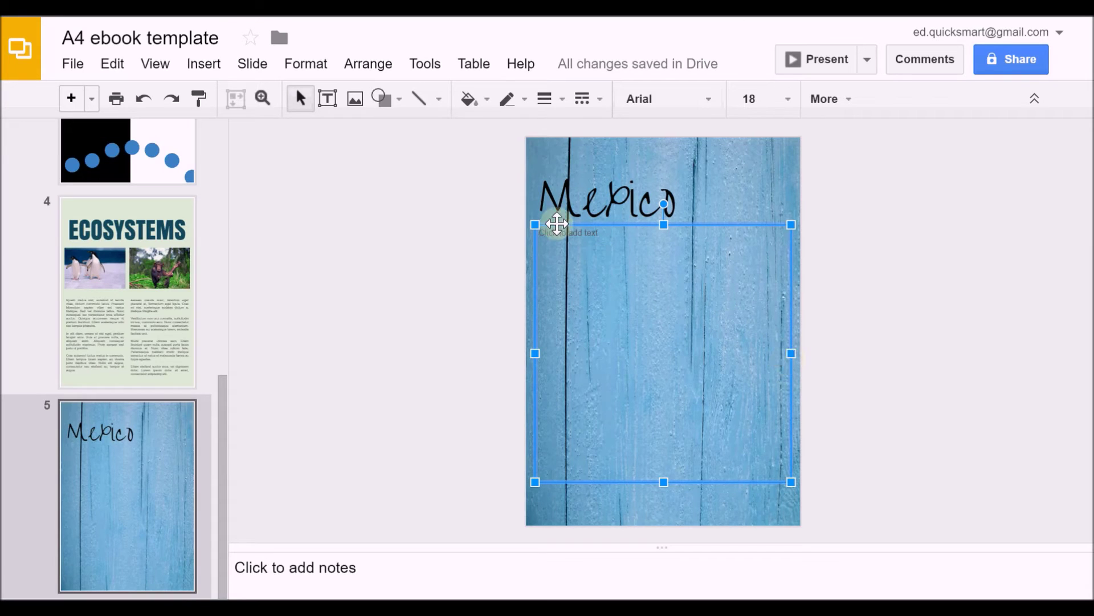
pyautogui.moveTo(553, 223); pyautogui.dragTo(827, 234)
# Insert the bird-deity artwork from the Images folder in Google Drive onto the slide
pyautogui.click(203, 63)
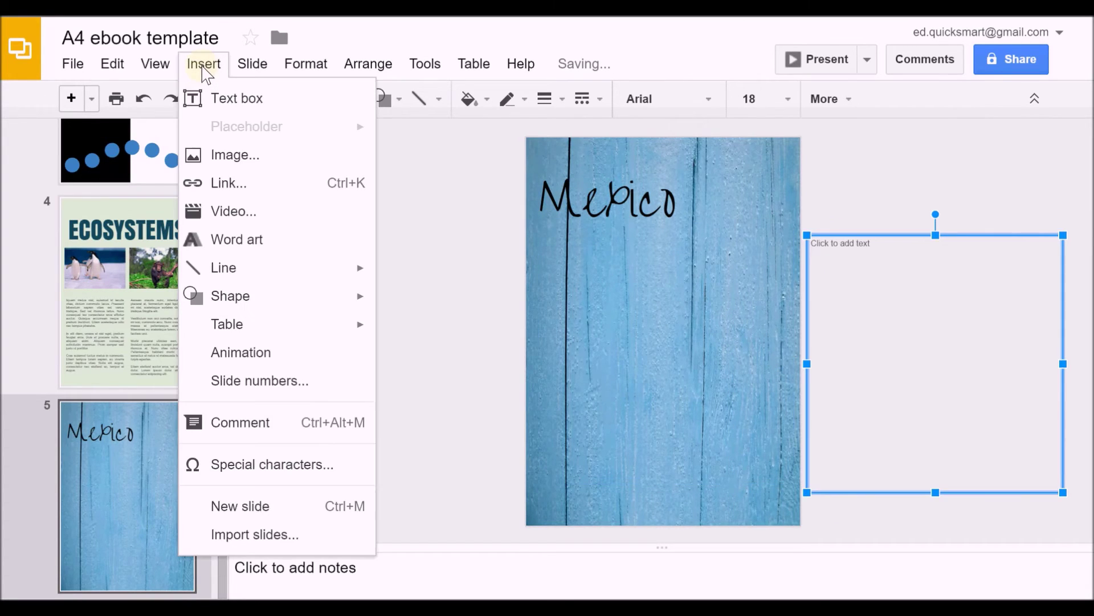
pyautogui.click(229, 159)
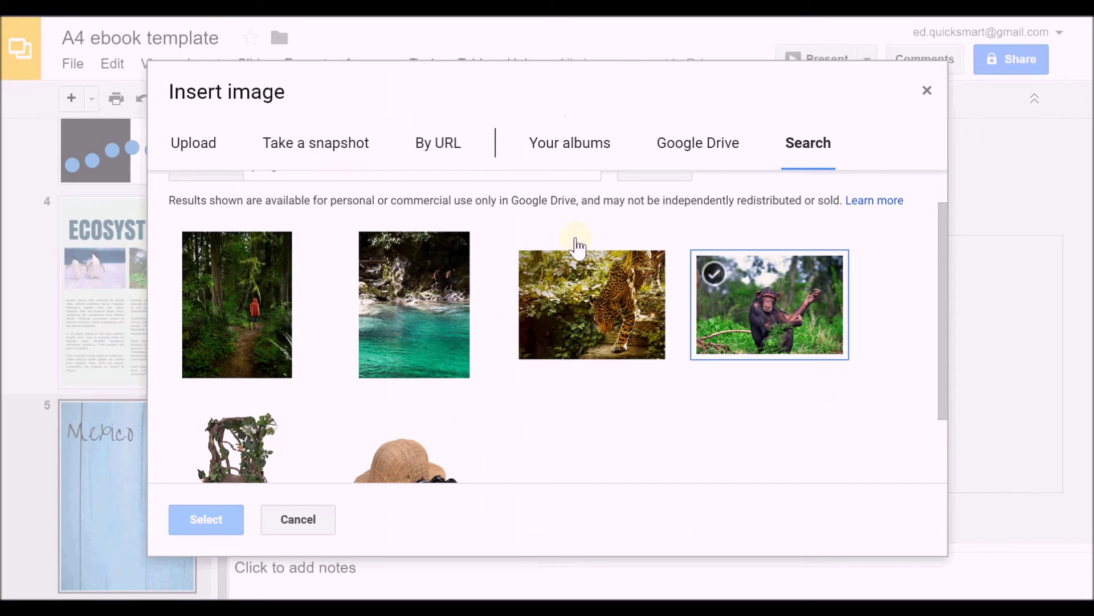
pyautogui.click(684, 154)
pyautogui.scroll(-3, 781, 425)
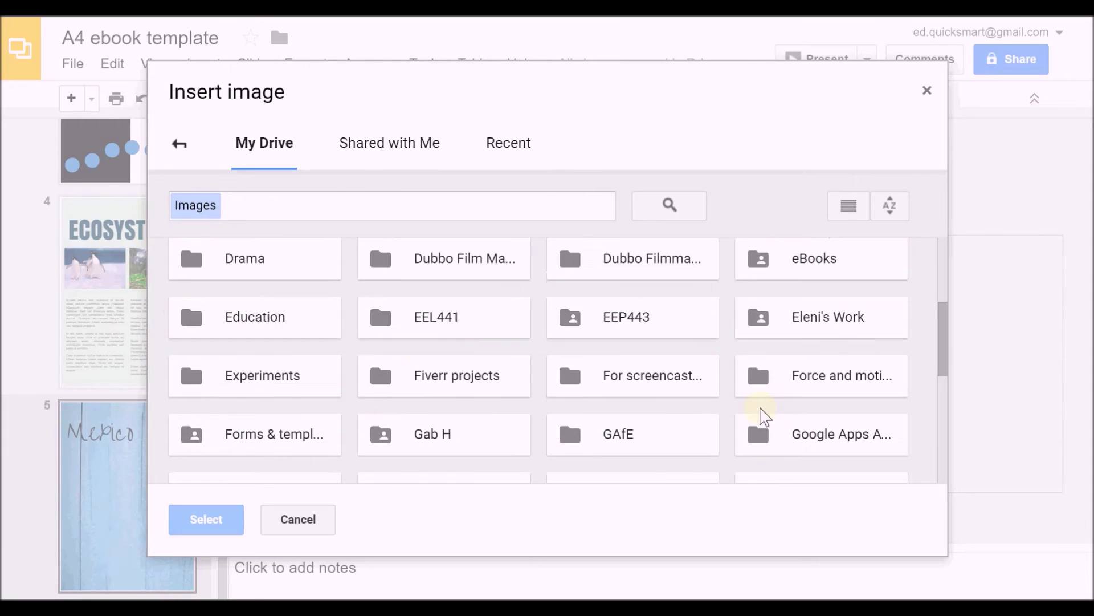
pyautogui.scroll(-2, 468, 416)
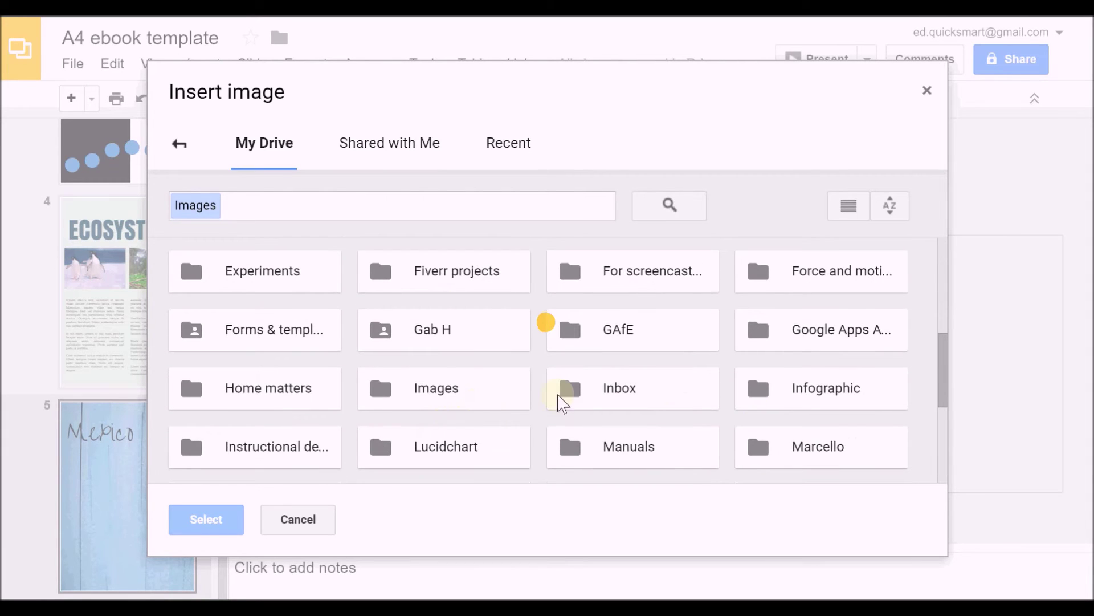
pyautogui.doubleClick(421, 399)
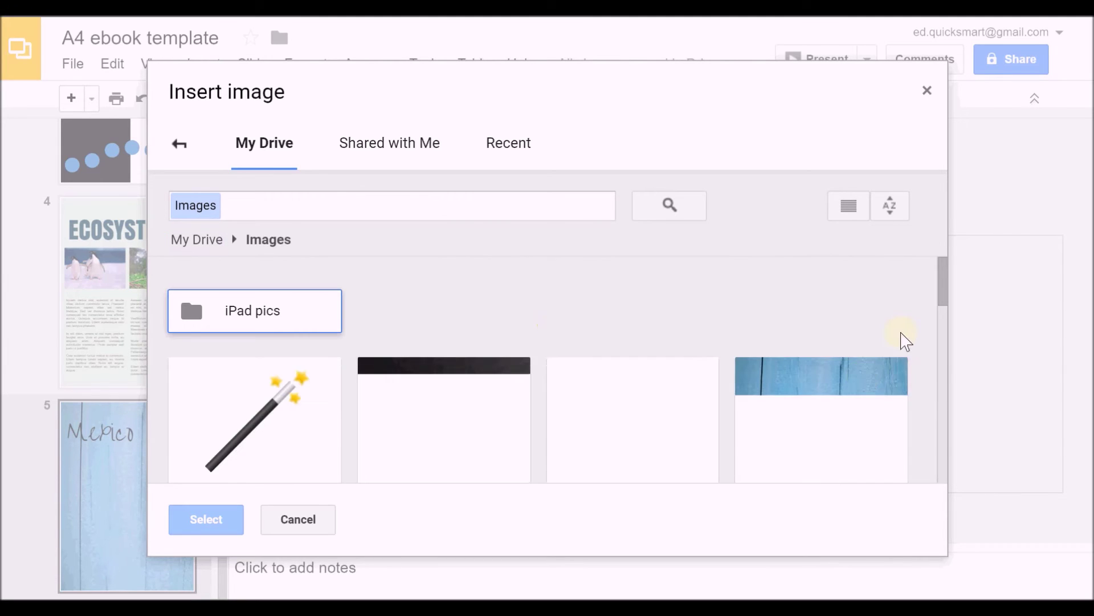
pyautogui.scroll(-3, 906, 359)
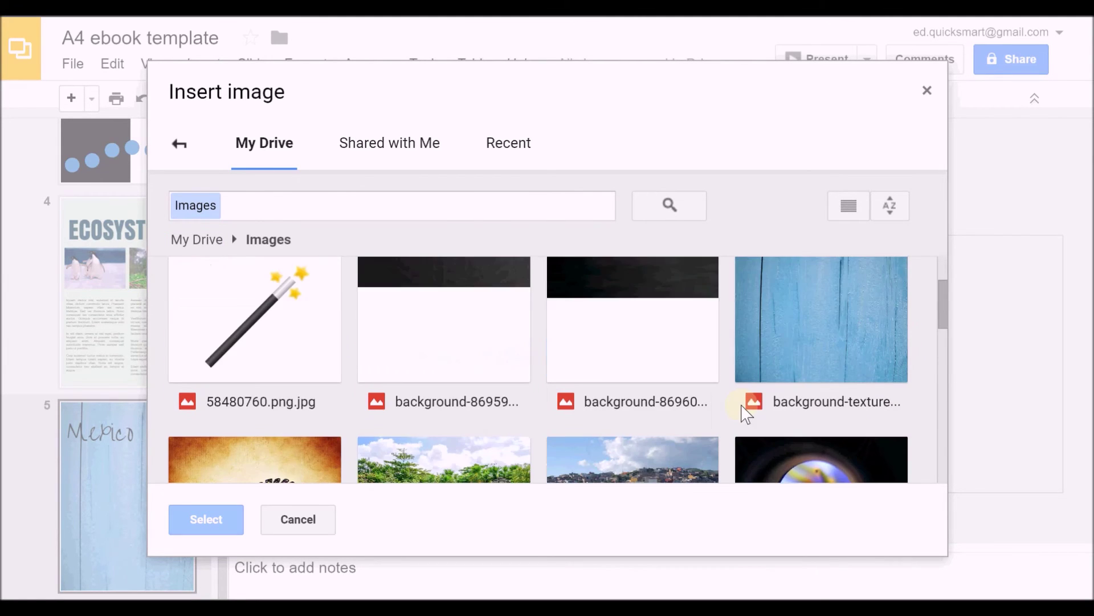
pyautogui.scroll(-3, 433, 365)
pyautogui.click(323, 342)
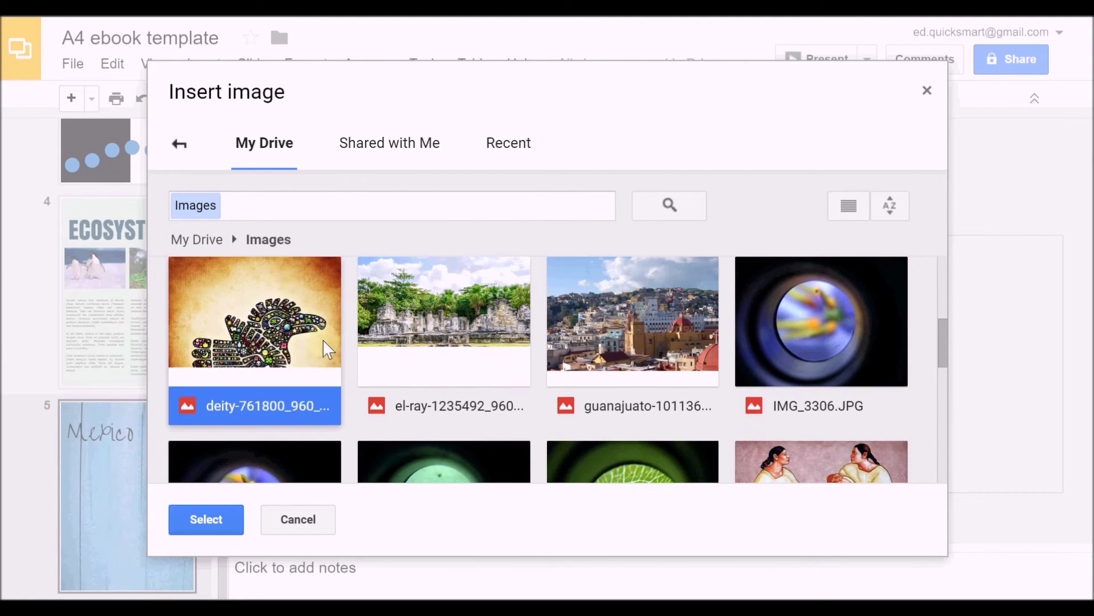
pyautogui.click(208, 519)
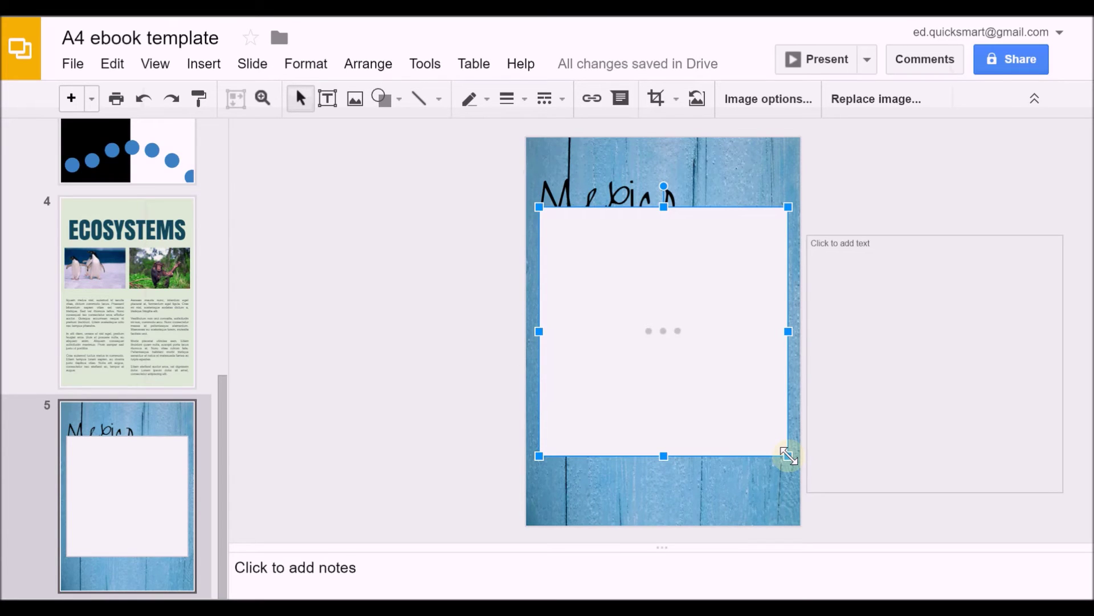
# Shrink the bird image and position it just below the Mexico title
pyautogui.moveTo(788, 456); pyautogui.dragTo(654, 322)
pyautogui.moveTo(596, 252); pyautogui.dragTo(591, 280)
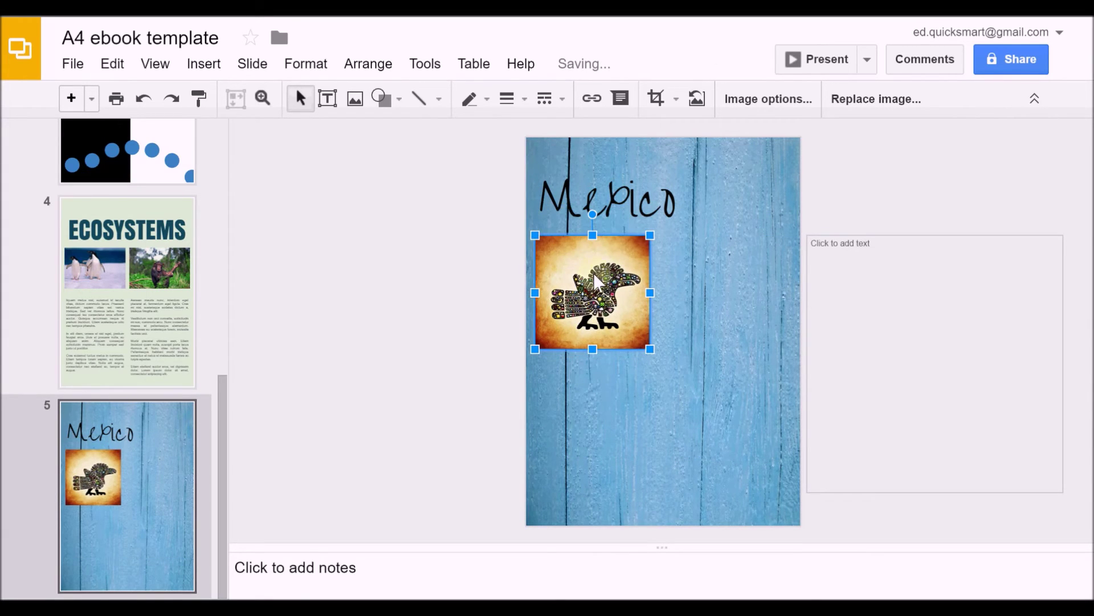
pyautogui.moveTo(592, 262)
pyautogui.mouseDown()
pyautogui.moveTo(604, 263)
pyautogui.moveTo(590, 263)
pyautogui.mouseUp()
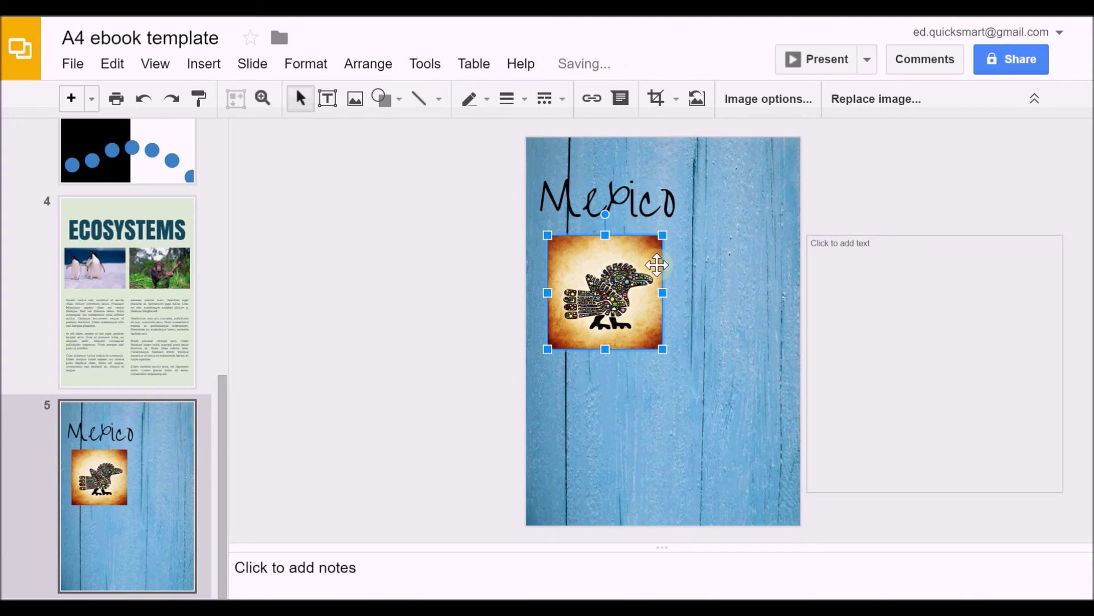
pyautogui.click(921, 236)
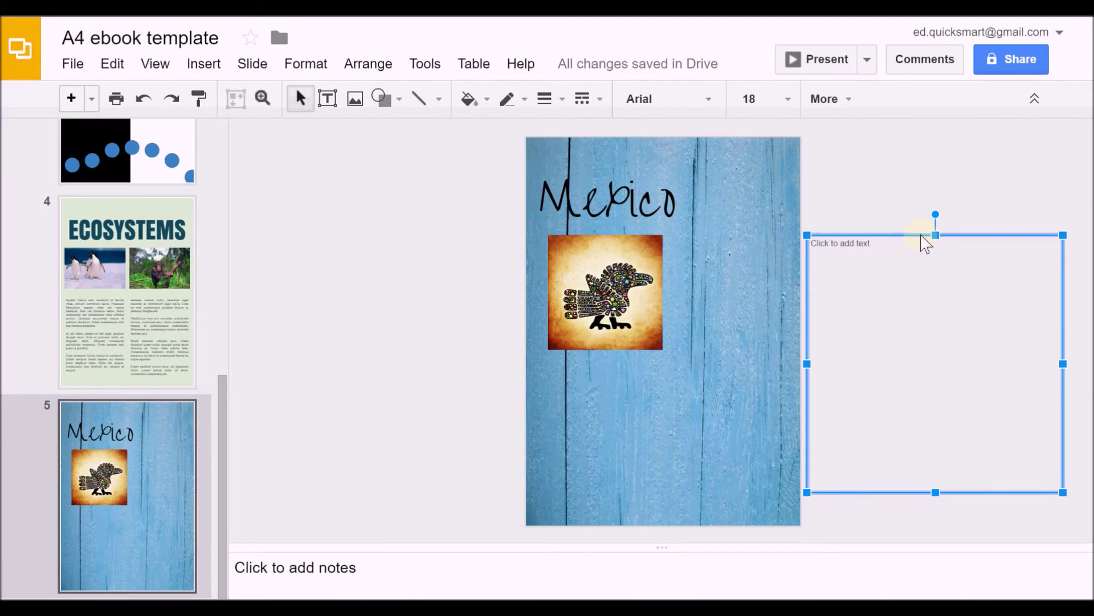
# Move the empty text box onto the slide under the image, narrowed and shortened into a column
pyautogui.moveTo(920, 236); pyautogui.dragTo(646, 358)
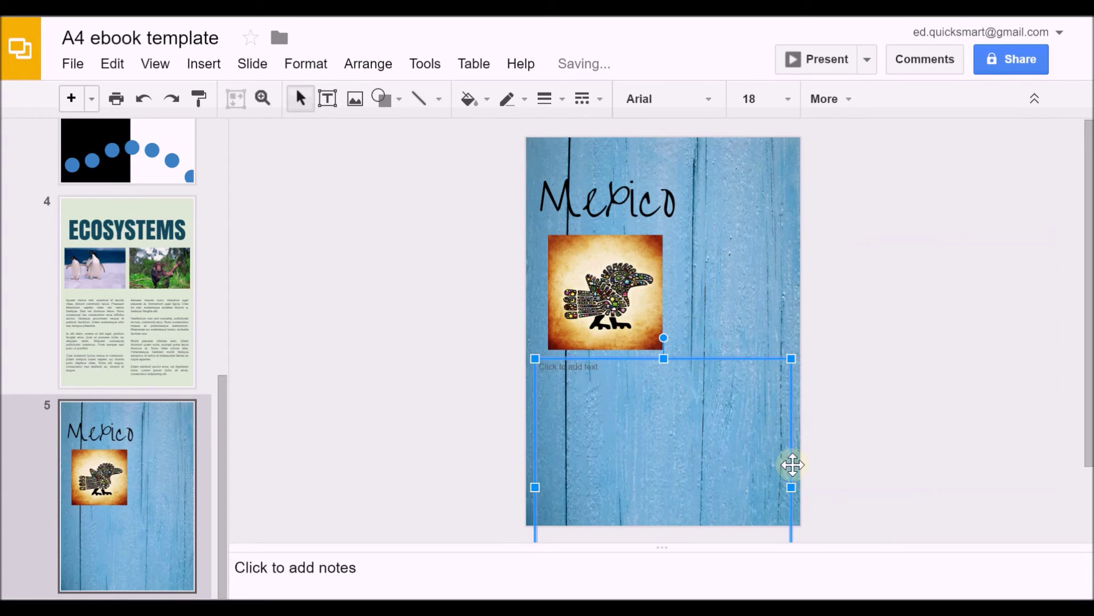
pyautogui.moveTo(789, 483); pyautogui.dragTo(655, 466)
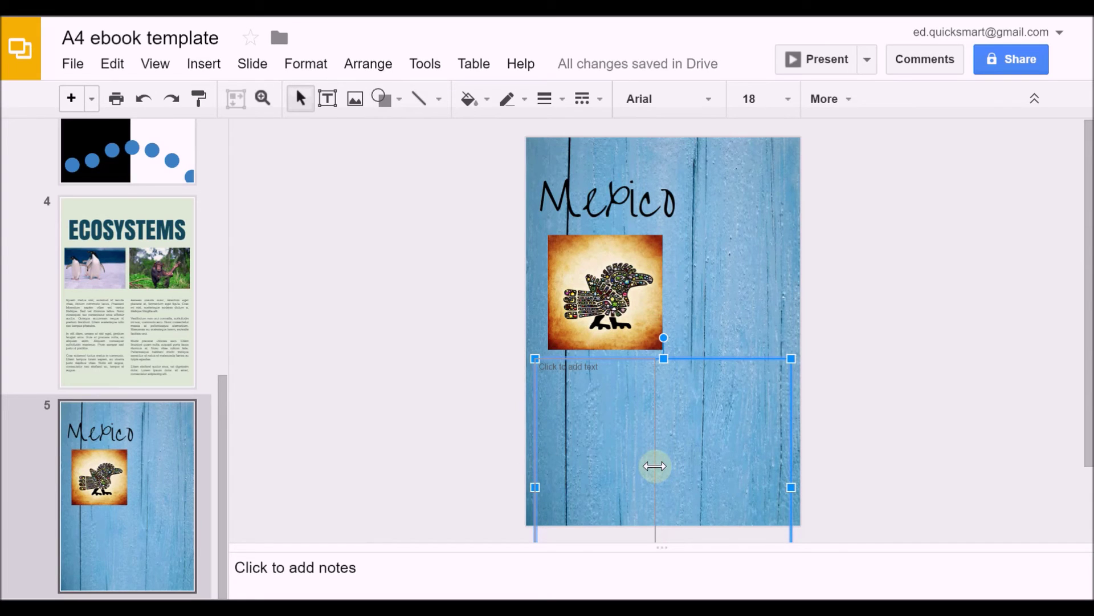
pyautogui.moveTo(654, 465); pyautogui.dragTo(655, 466)
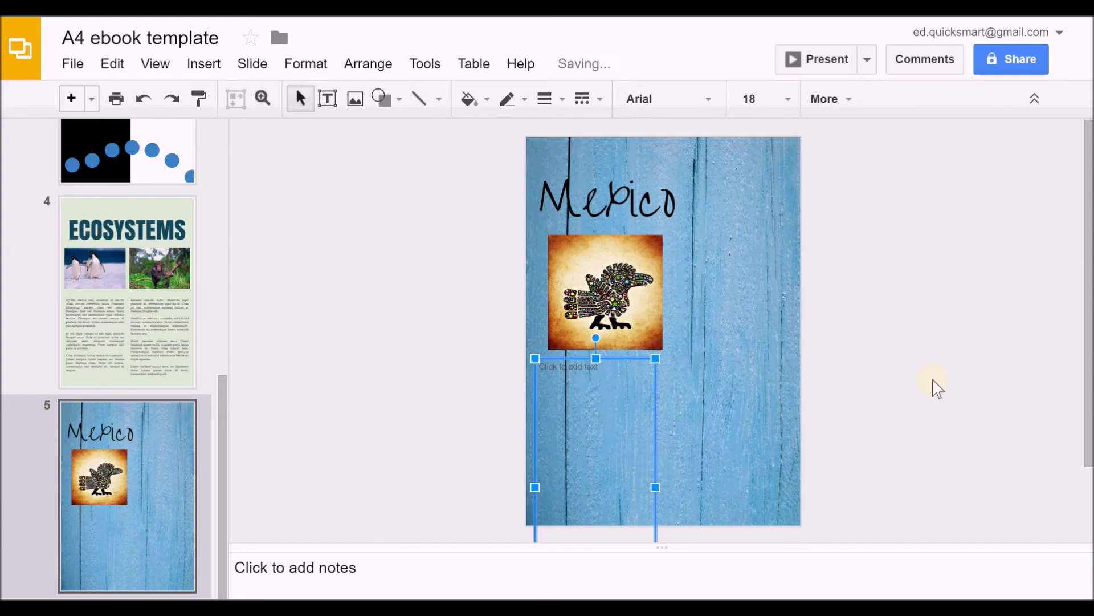
pyautogui.scroll(-2, 931, 359)
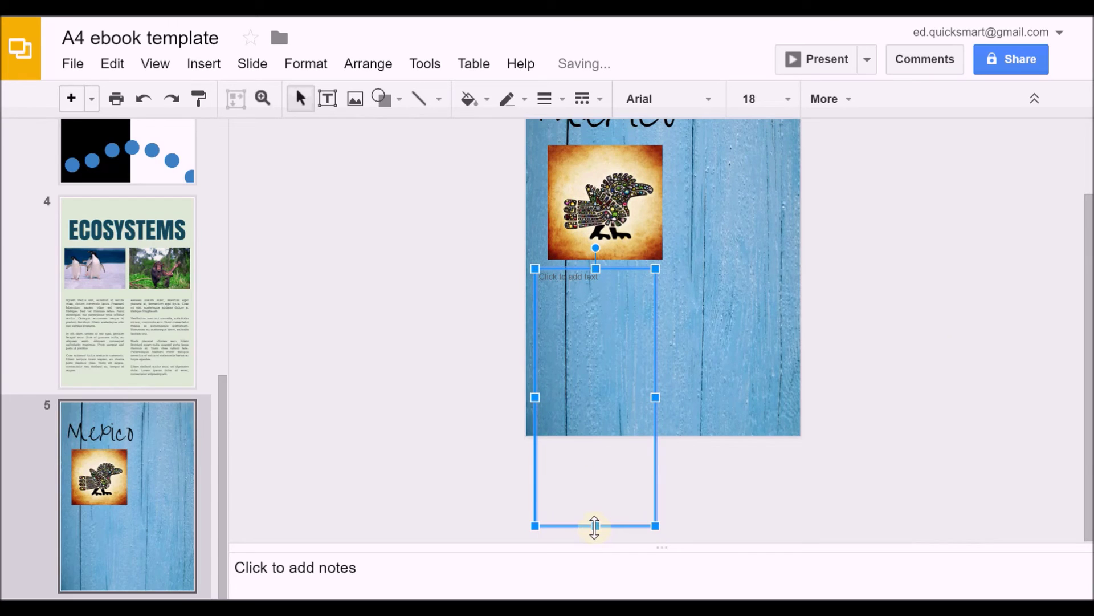
pyautogui.moveTo(593, 522); pyautogui.dragTo(591, 421)
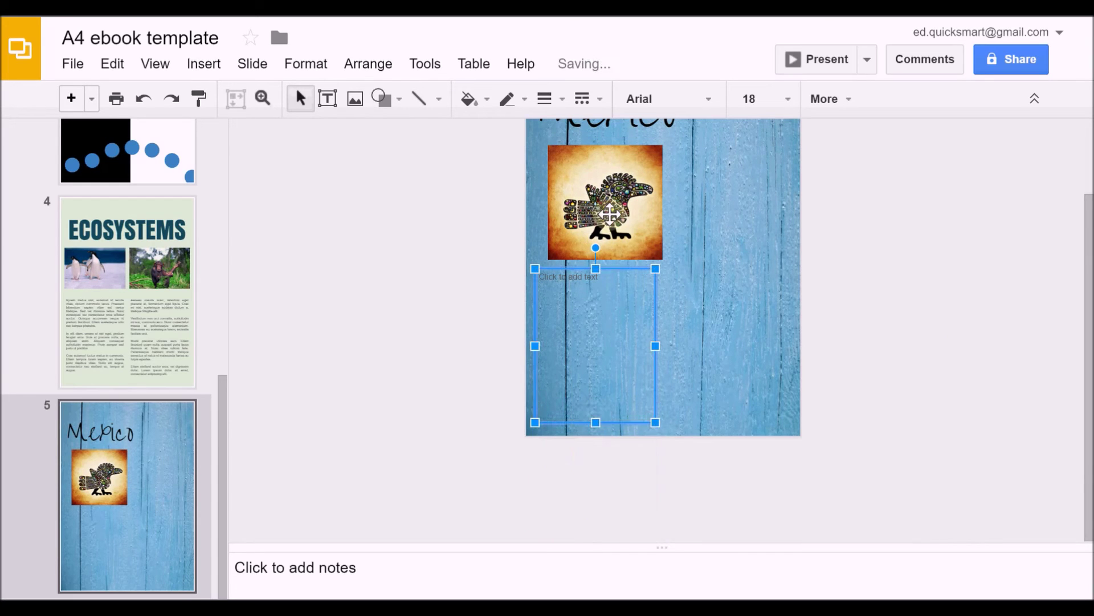
# Shift the bird image left to line up with the text column, ready for editing the column
pyautogui.click(600, 214)
pyautogui.moveTo(600, 213); pyautogui.dragTo(595, 213)
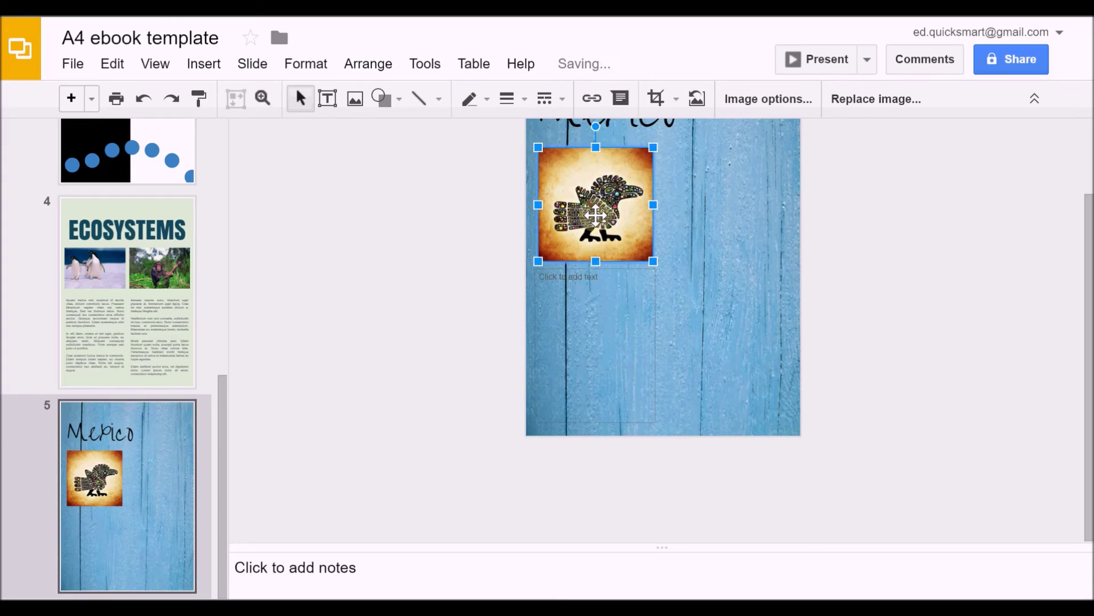
pyautogui.click(867, 284)
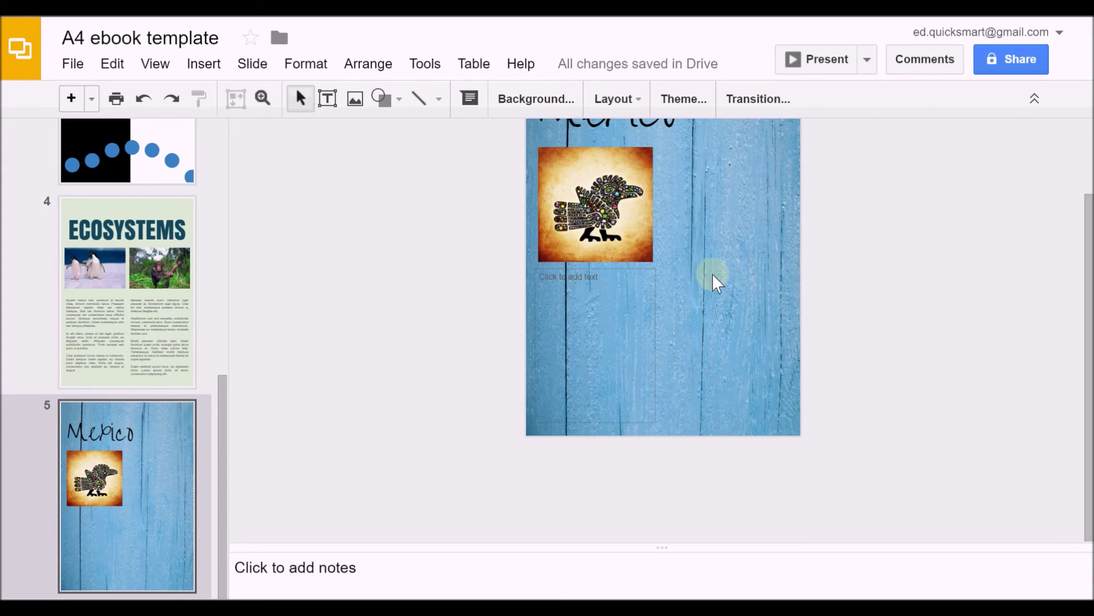
pyautogui.click(561, 269)
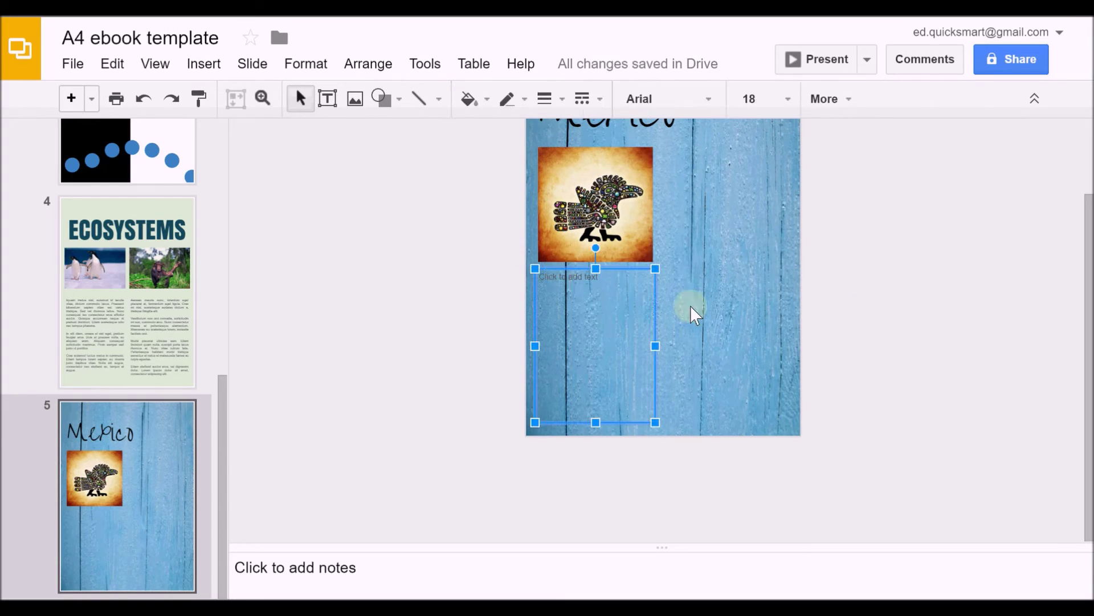
pyautogui.click(622, 330)
pyautogui.click(581, 283)
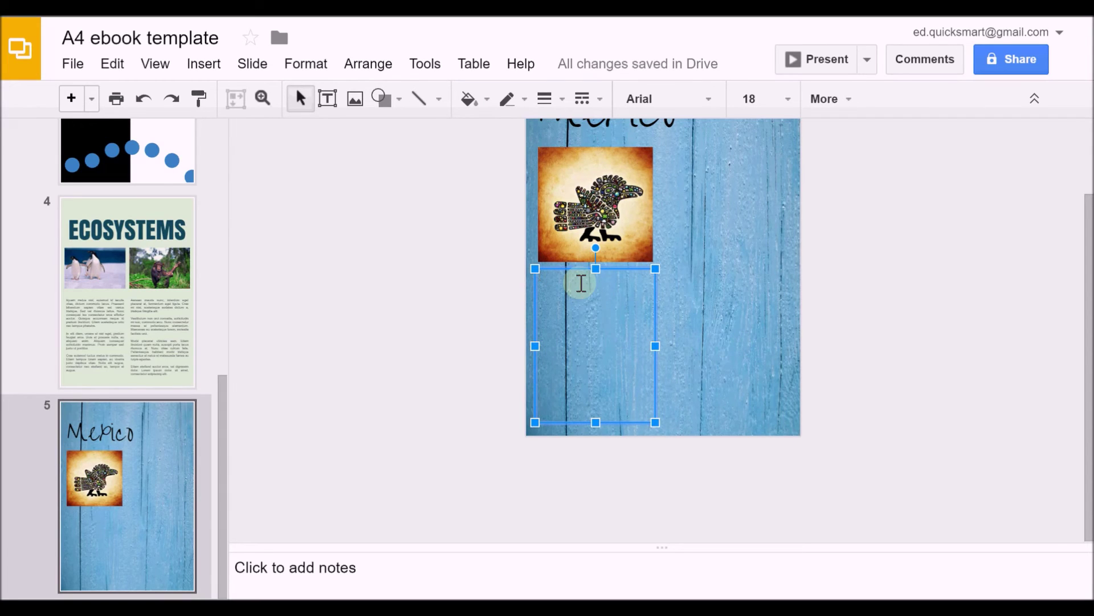
# Paste the lorem ipsum paragraphs into the left column and delete the overflowing last paragraph
pyautogui.write('Aenean mauris nunc, interdum eget placerat at, fermentum eget ligula. Cras mi nisi, scelerisque sodales dictum a, tristique fringilla elit.  Vestibulum non orci convallis, sollicitudin mi non, commodo arcu. Nunc consectetur massa at pellentesque elementum. Maecenas eu scelerisque lorem, molestie facilisis orci.  Morbi placerat ultricies sem. Etiam tincidunt quam nulla, suscipit porta lacus rhoncus at. Nunc vitae rutrum felis. Pellentesque habitant morbi tristique senectus et netus et malesuada fames ac turpis egestas.  Etiam eleifend auctor eros, vel dignissim dolor. Lorem ipsum dolor sit amet, consectetur adipiscing elit.')
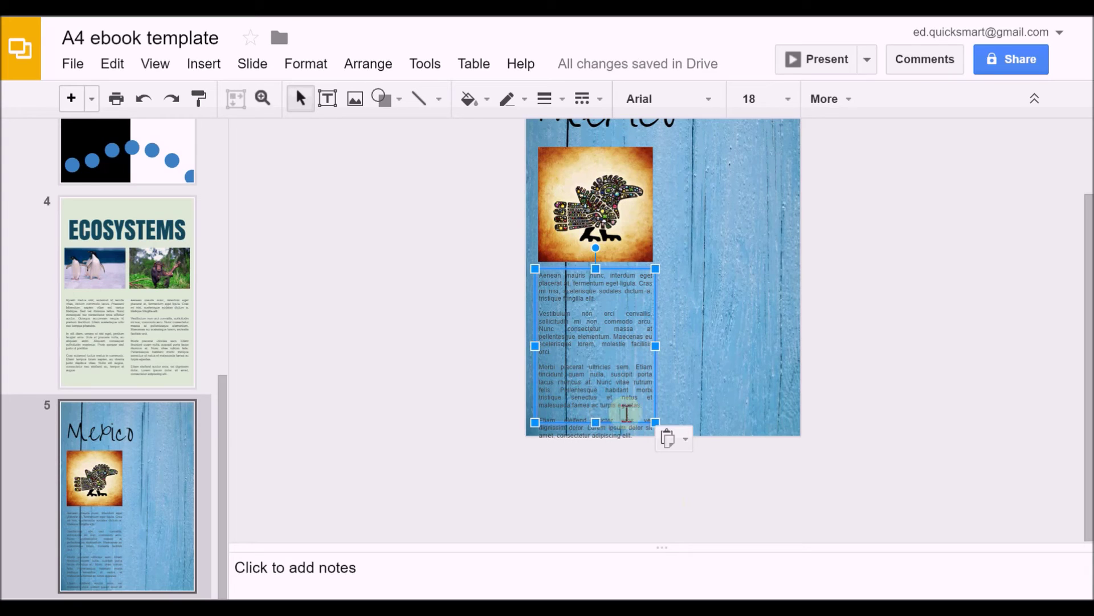
pyautogui.moveTo(625, 411); pyautogui.dragTo(662, 450)
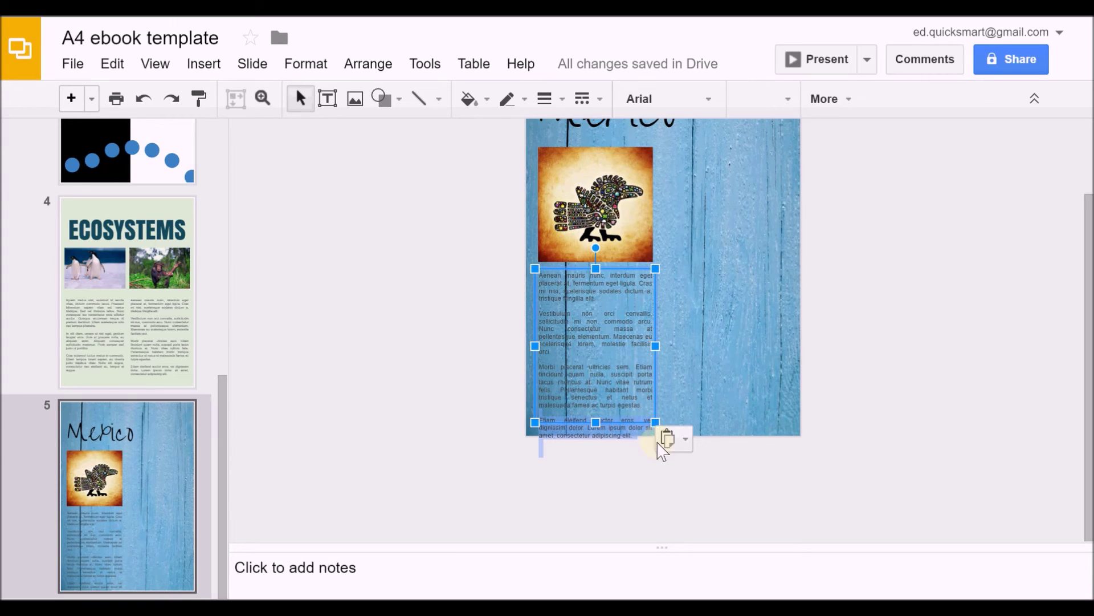
pyautogui.press('BackSpace')
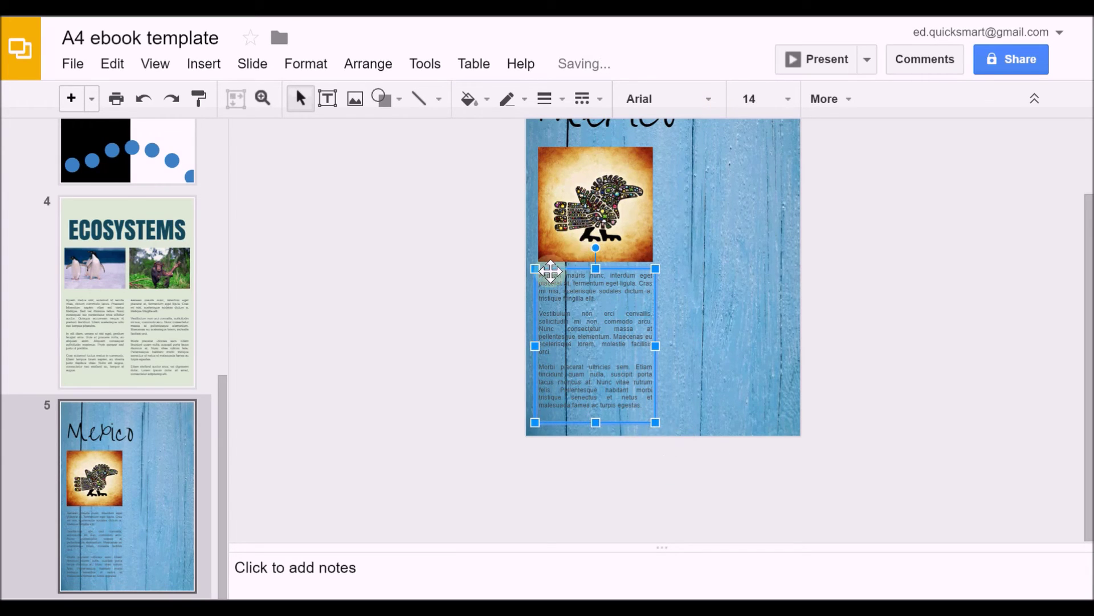
pyautogui.click(657, 334)
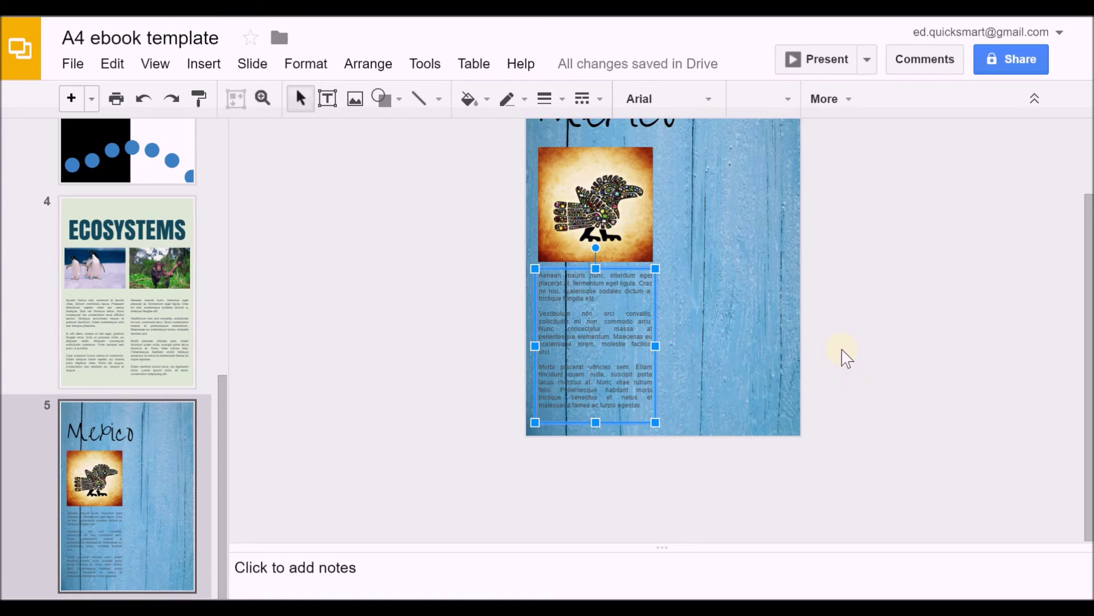
pyautogui.click(747, 272)
# Copy the text column beside the image, extend it to the page bottom, and paste then trim extra text
pyautogui.moveTo(599, 279); pyautogui.dragTo(695, 148)
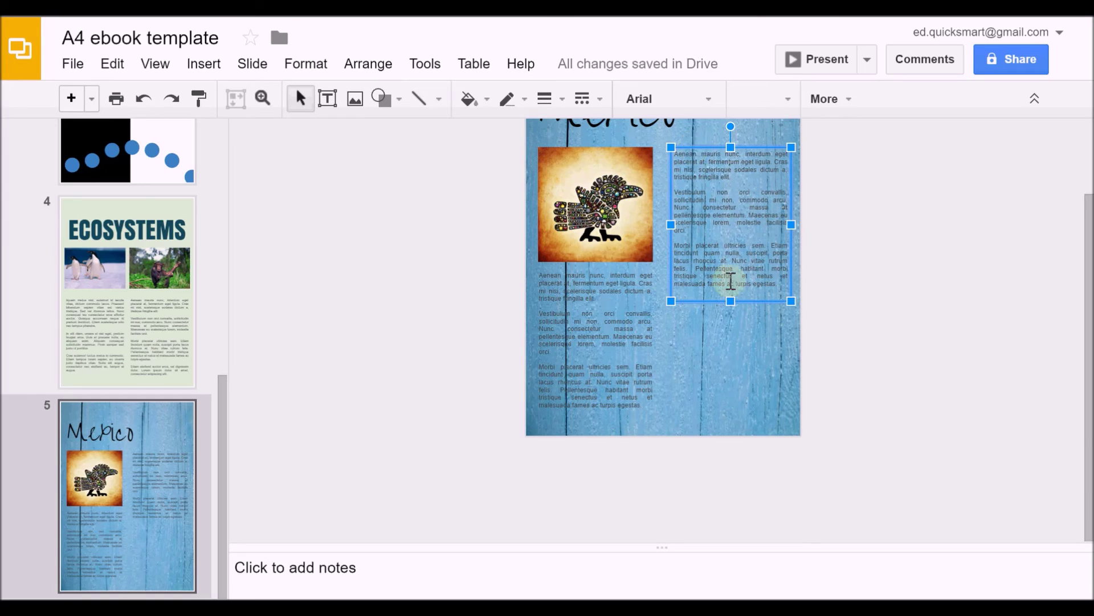
pyautogui.moveTo(730, 301); pyautogui.dragTo(722, 422)
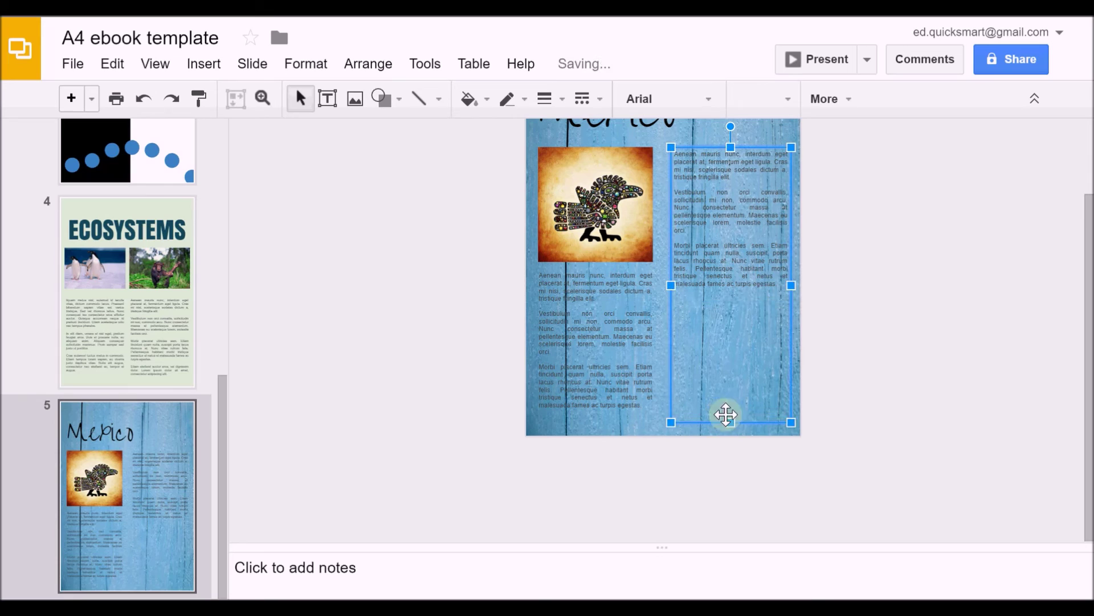
pyautogui.click(781, 283)
pyautogui.press('Return')
pyautogui.write('Aenean mauris nunc, interdum eget placerat at, fermentum eget ligula. Cras mi nisi, scelerisque sodales dictum a, tristique fringilla elit.  Vestibulum non orci convallis, sollicitudin mi non, commodo arcu. Nunc consectetur massa at pellentesque elementum. Maecenas eu scelerisque lorem, molestie facilisis orci.  Morbi placerat ultricies sem. Etiam tincidunt quam nulla, suscipit porta lacus rhoncus at. Nunc vitae rutrum felis. Pellentesque habitant morbi tristique senectus et netus et malesuada fames ac turpis egestas.')
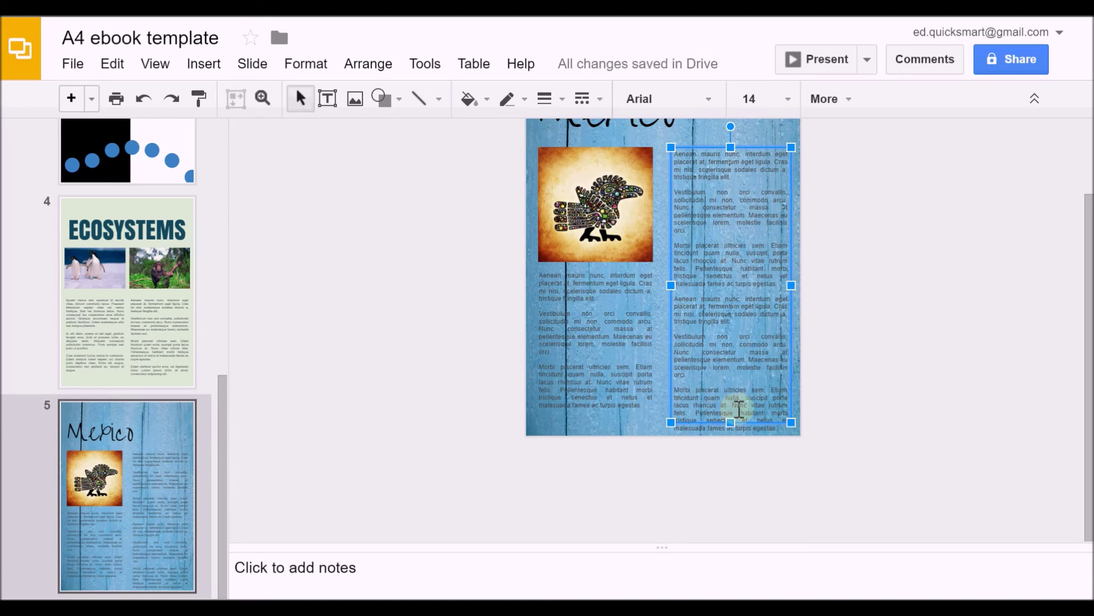
pyautogui.press('BackSpace')
pyautogui.press('BackSpace')
pyautogui.press('BackSpace')
pyautogui.press('BackSpace')
pyautogui.press('BackSpace')
pyautogui.press('BackSpace')
pyautogui.press('BackSpace')
pyautogui.press('BackSpace')
pyautogui.press('BackSpace')
pyautogui.press('BackSpace')
pyautogui.press('BackSpace')
pyautogui.press('BackSpace')
pyautogui.press('BackSpace')
pyautogui.press('BackSpace')
pyautogui.press('BackSpace')
pyautogui.press('BackSpace')
pyautogui.press('BackSpace')
pyautogui.press('BackSpace')
pyautogui.press('BackSpace')
pyautogui.press('BackSpace')
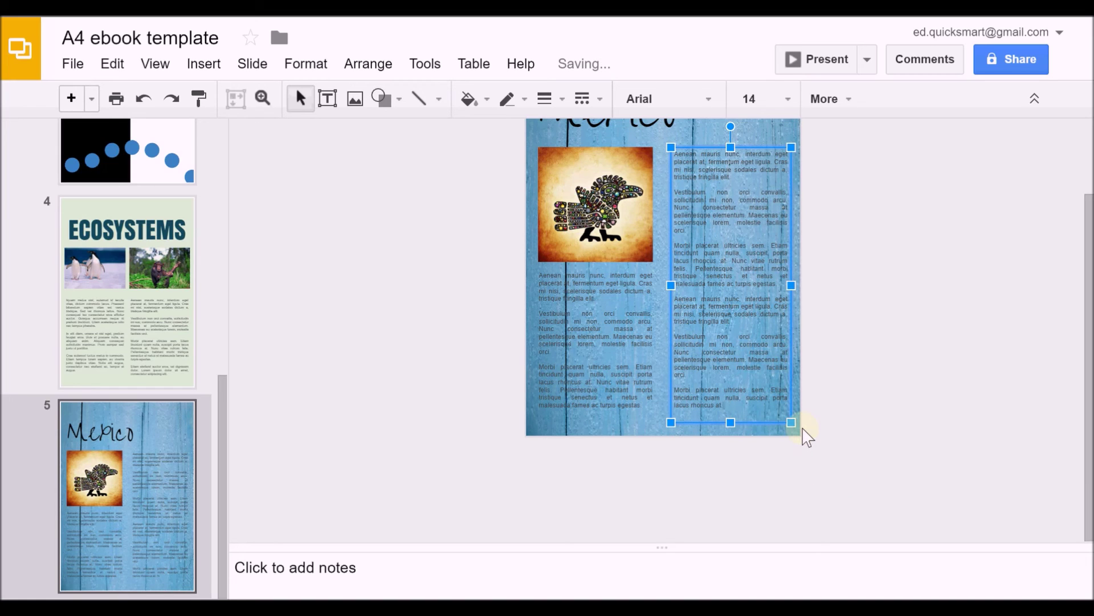
pyautogui.click(853, 278)
pyautogui.scroll(3, 784, 337)
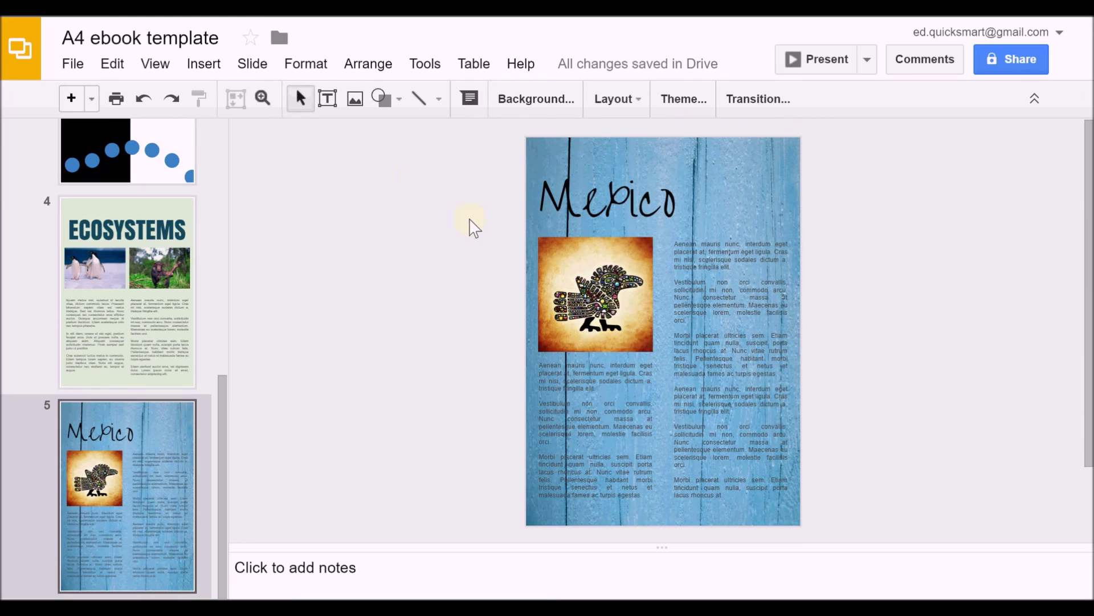
# Set the Mexico title to size 150 and move it slightly higher
pyautogui.click(615, 194)
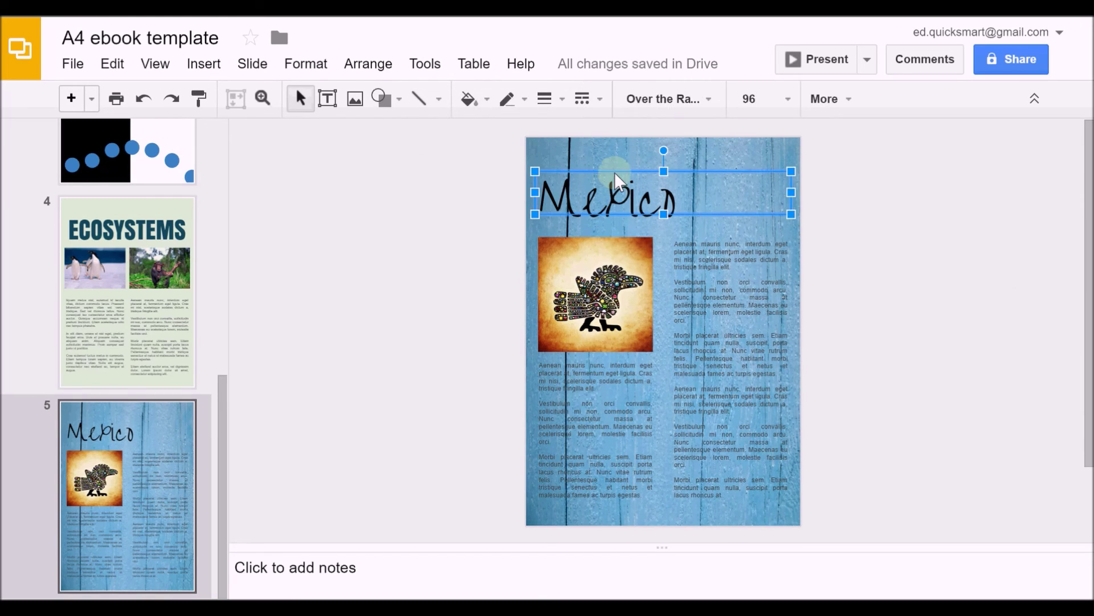
pyautogui.click(788, 102)
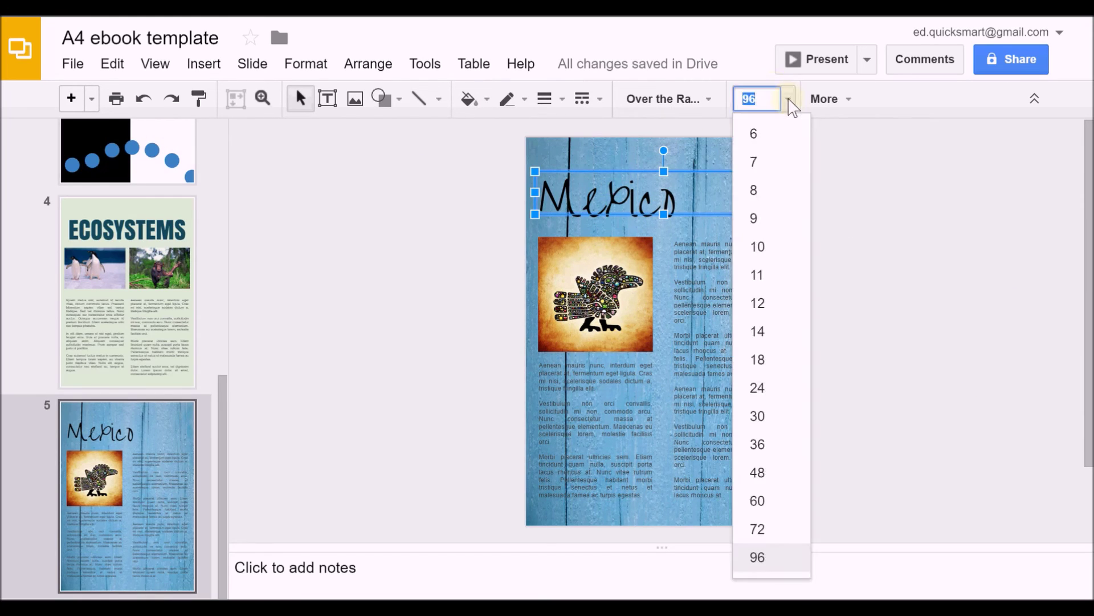
pyautogui.click(788, 102)
pyautogui.click(752, 99)
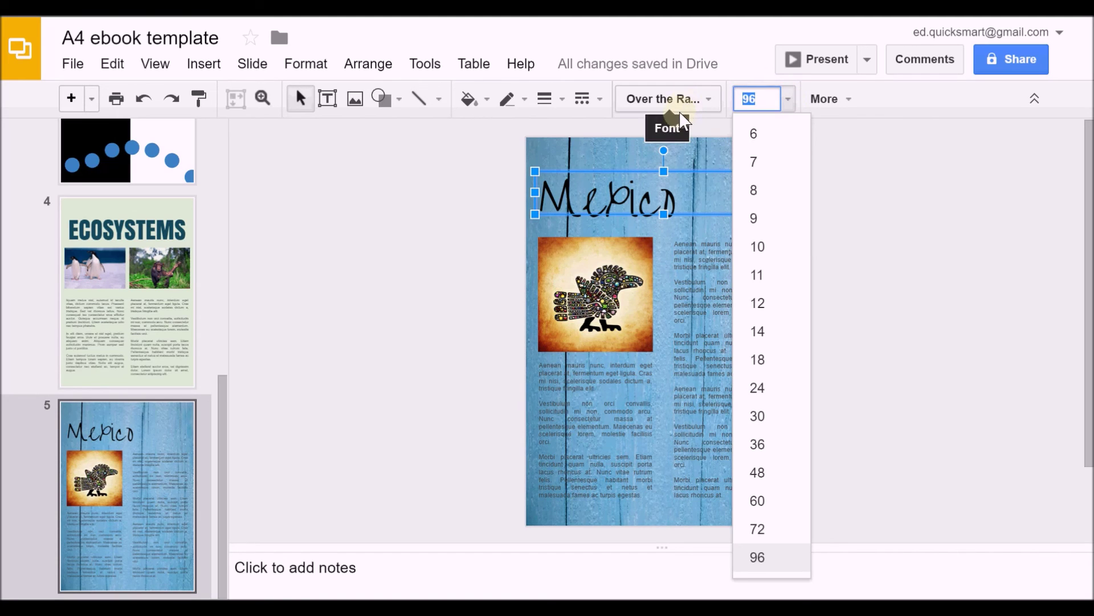
pyautogui.write('150')
pyautogui.press('Return')
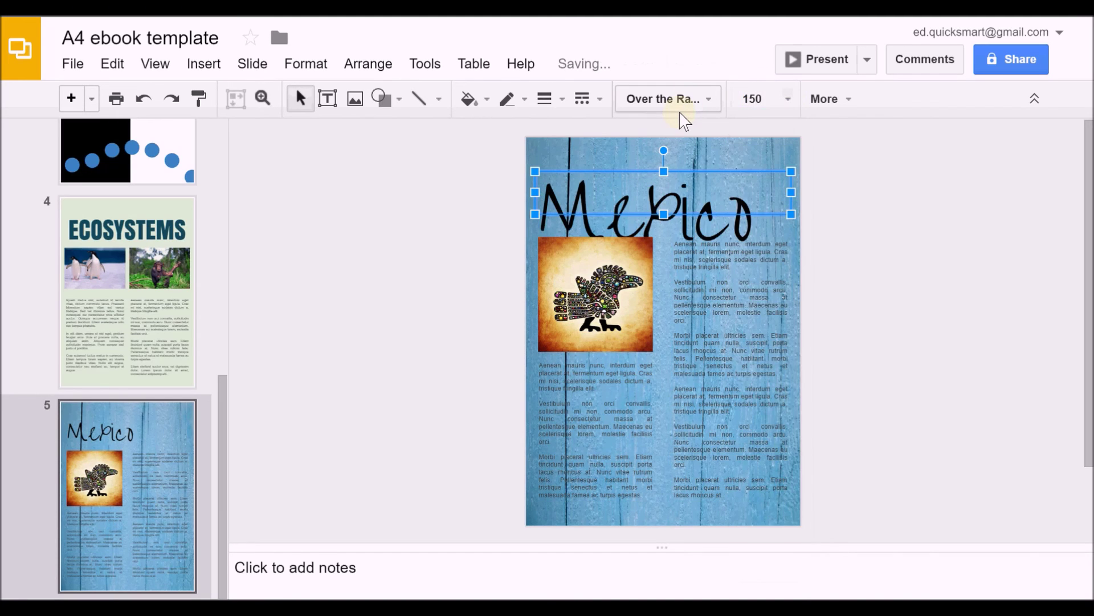
pyautogui.moveTo(627, 167); pyautogui.dragTo(628, 153)
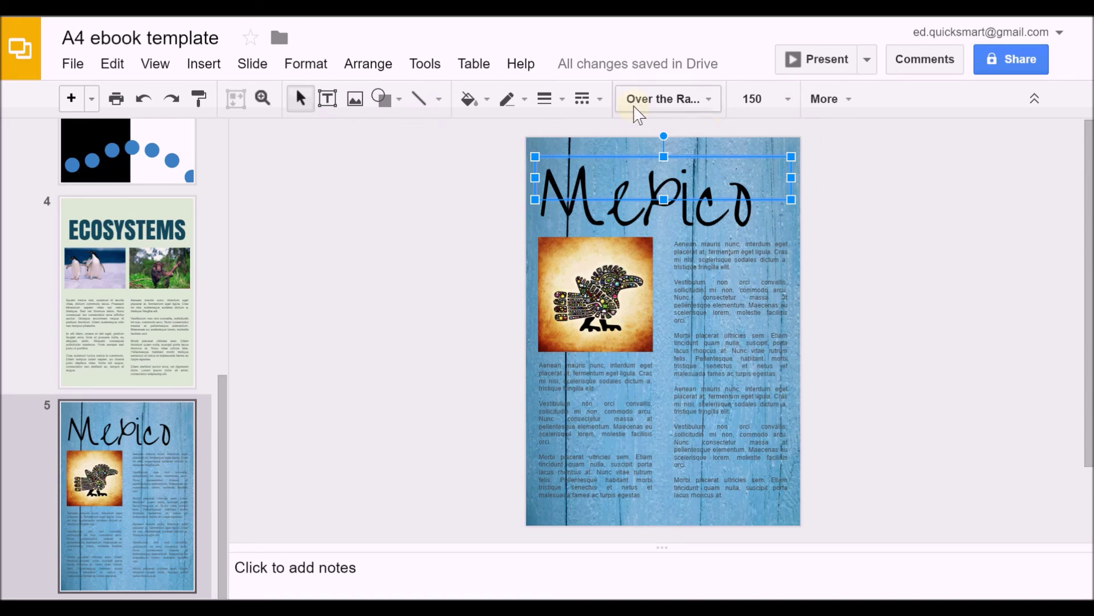
# Colour the Mexico title pink
pyautogui.click(851, 103)
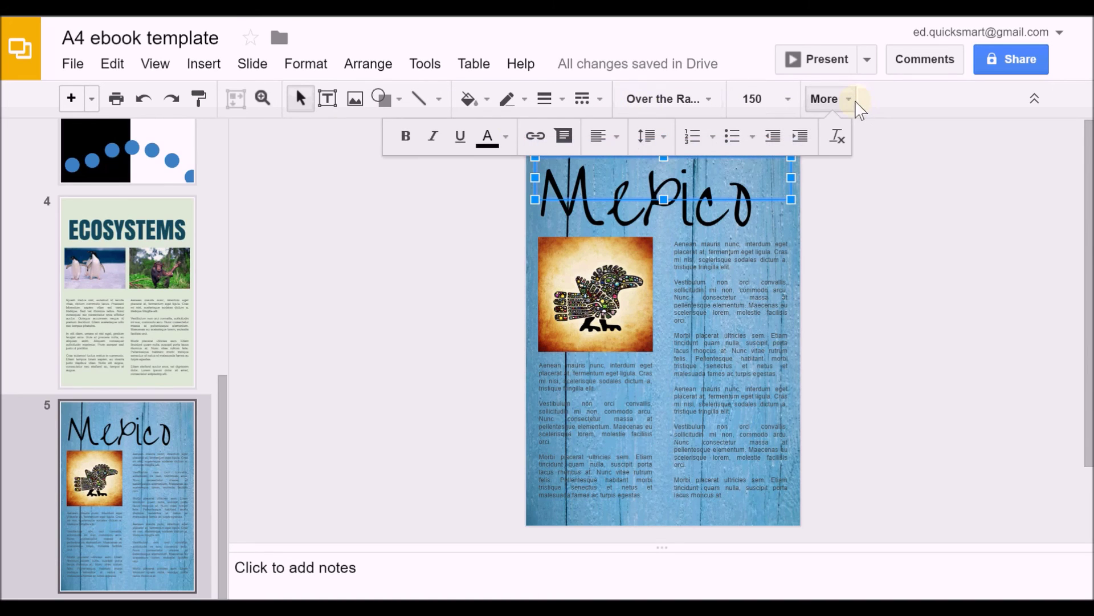
pyautogui.click(506, 137)
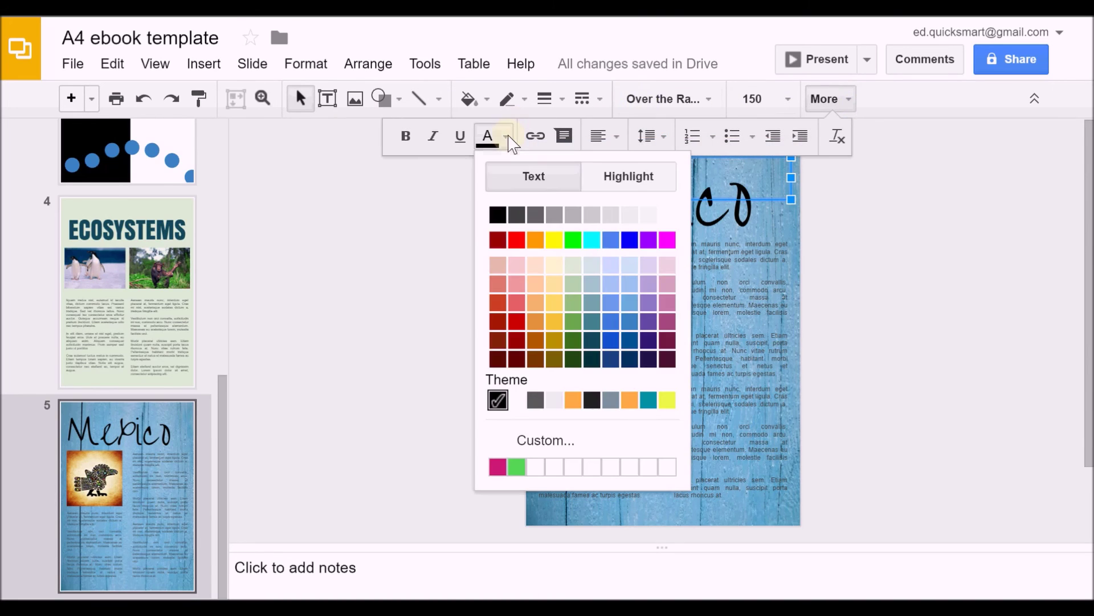
pyautogui.click(497, 467)
pyautogui.click(855, 385)
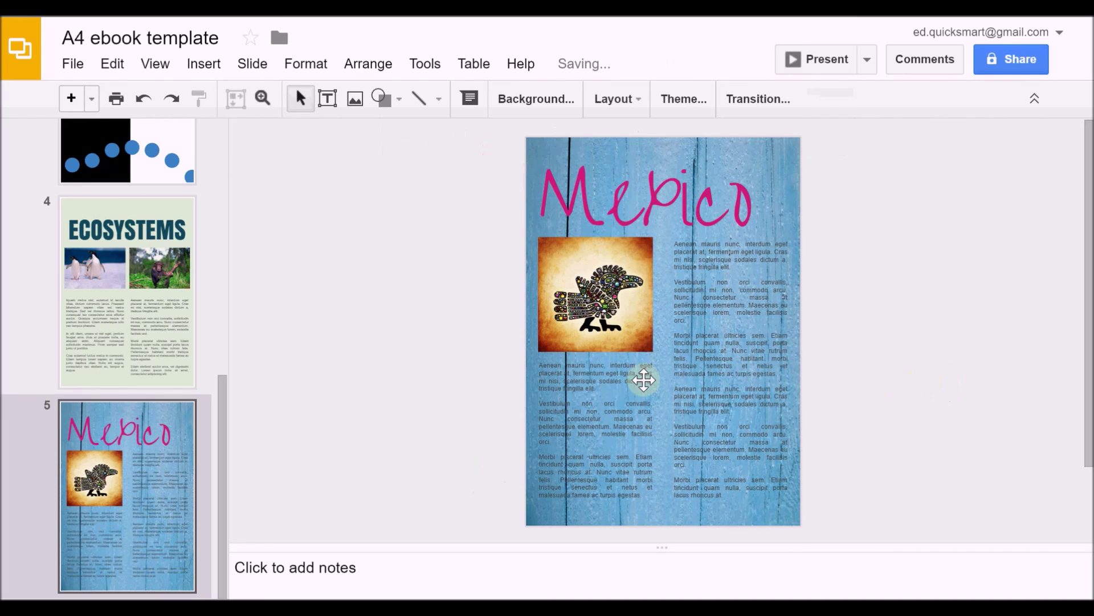
pyautogui.click(556, 362)
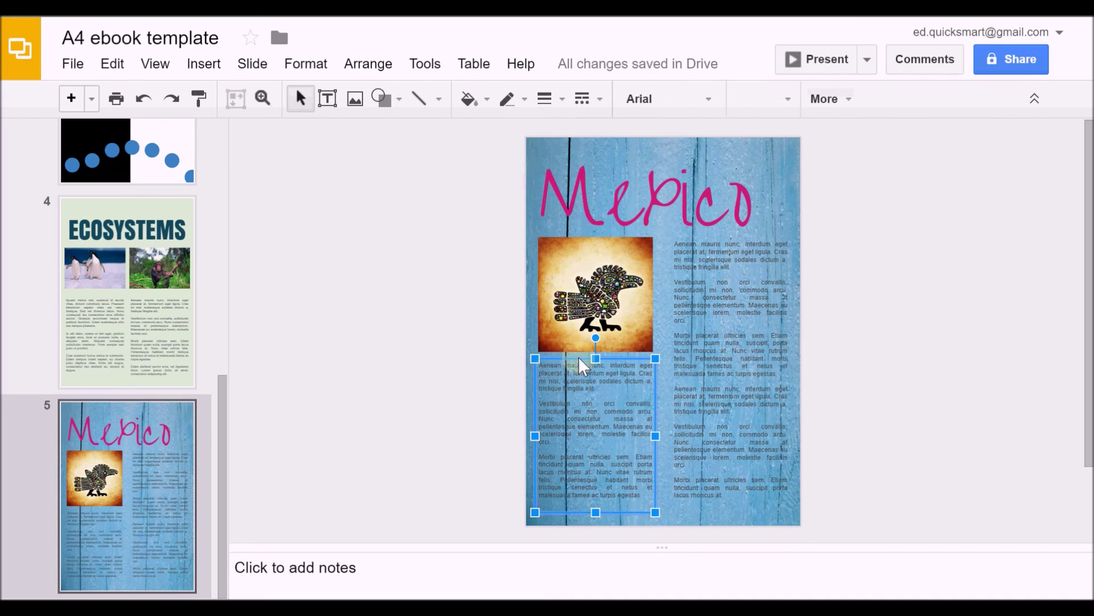
# Set the left body column in Cutive and delete its overflowing ending text
pyautogui.click(698, 103)
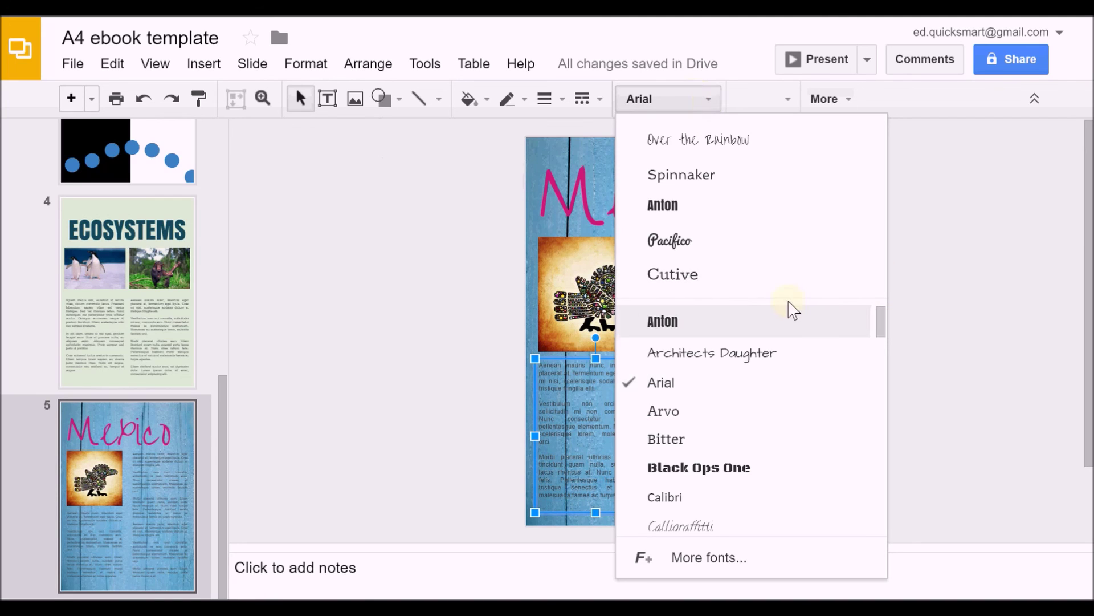
pyautogui.click(701, 281)
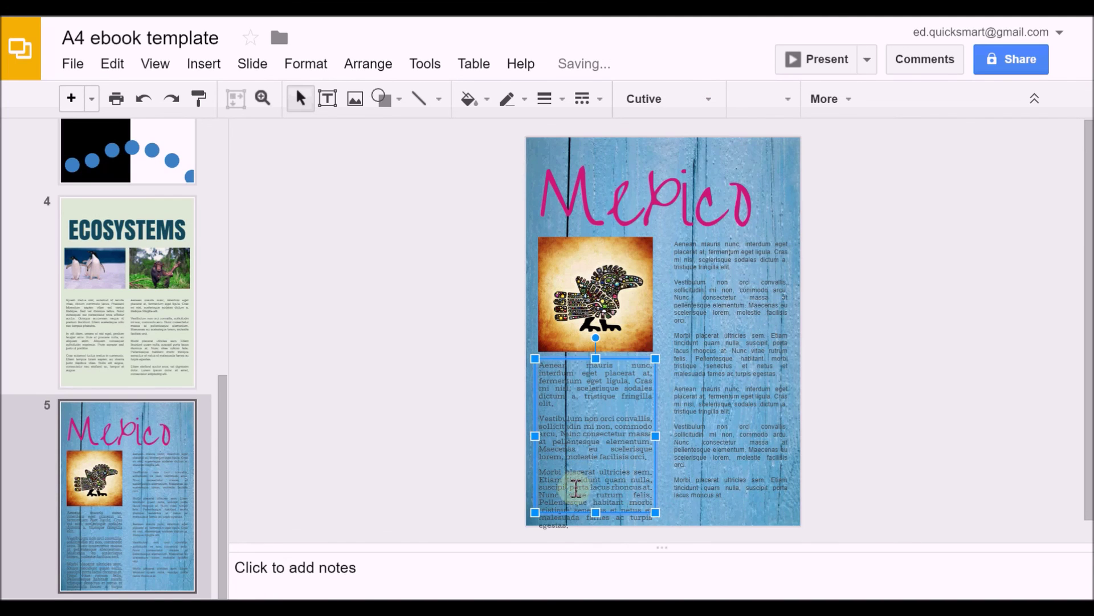
pyautogui.moveTo(575, 488); pyautogui.dragTo(635, 545)
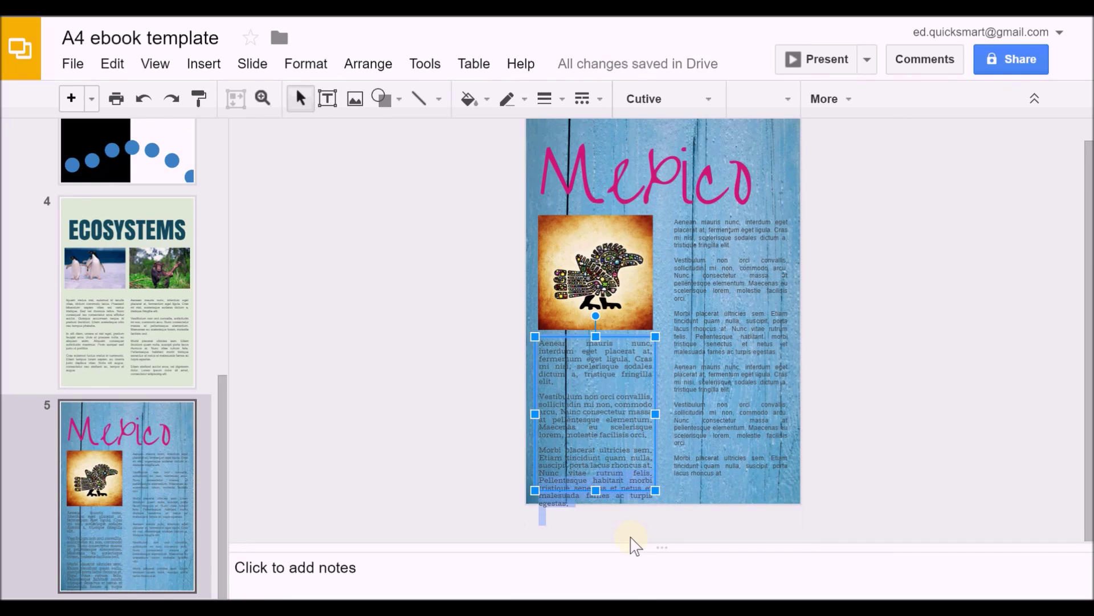
pyautogui.press('Delete')
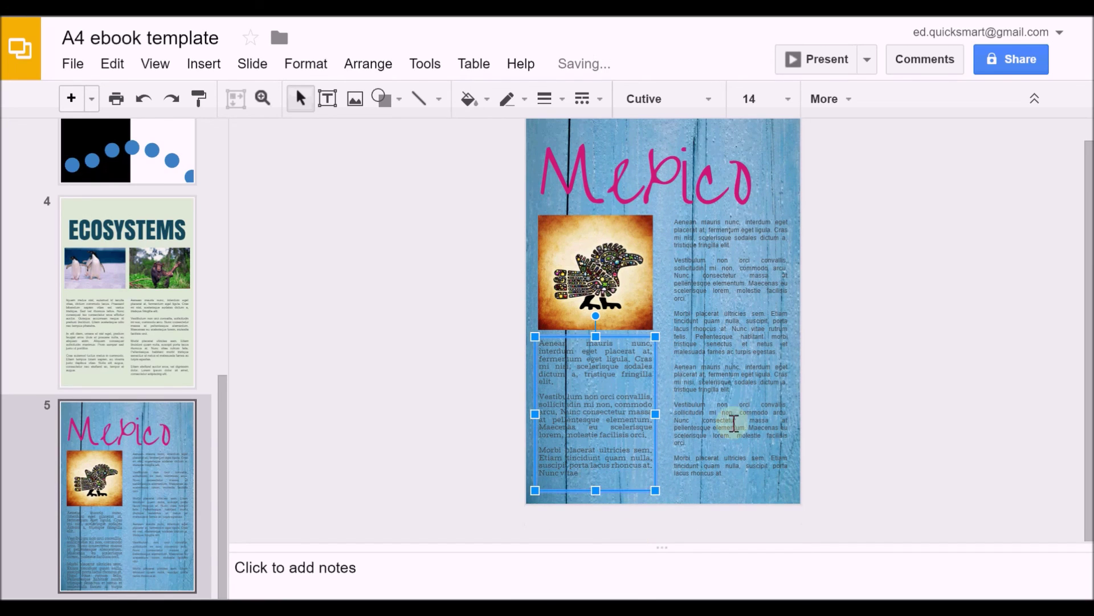
# Set the right body column in Cutive and trim its overflowing ending so it fits
pyautogui.click(739, 383)
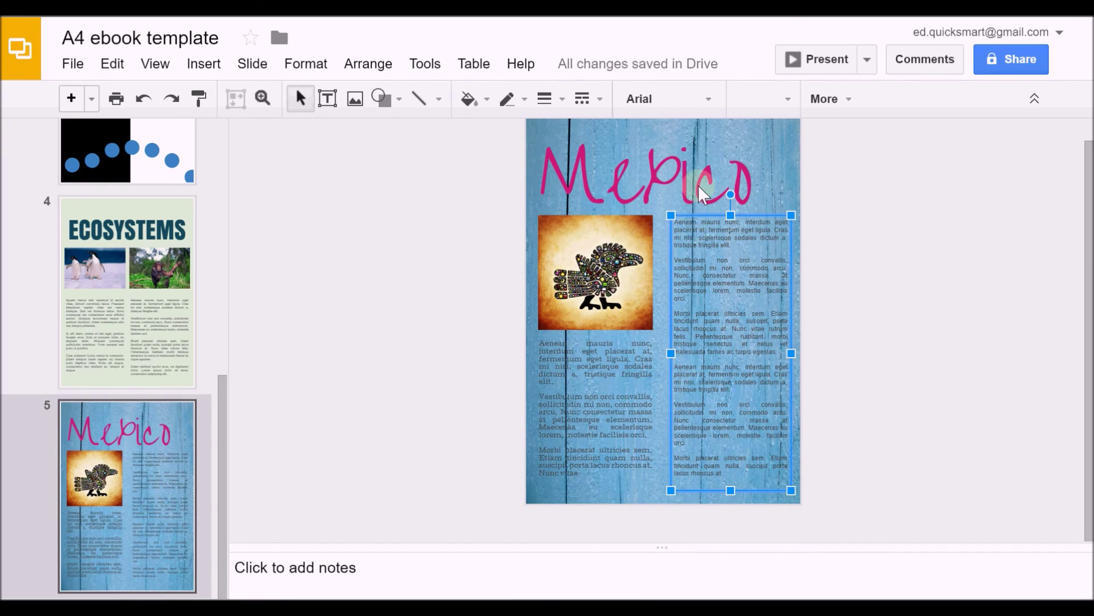
pyautogui.click(684, 99)
pyautogui.click(693, 140)
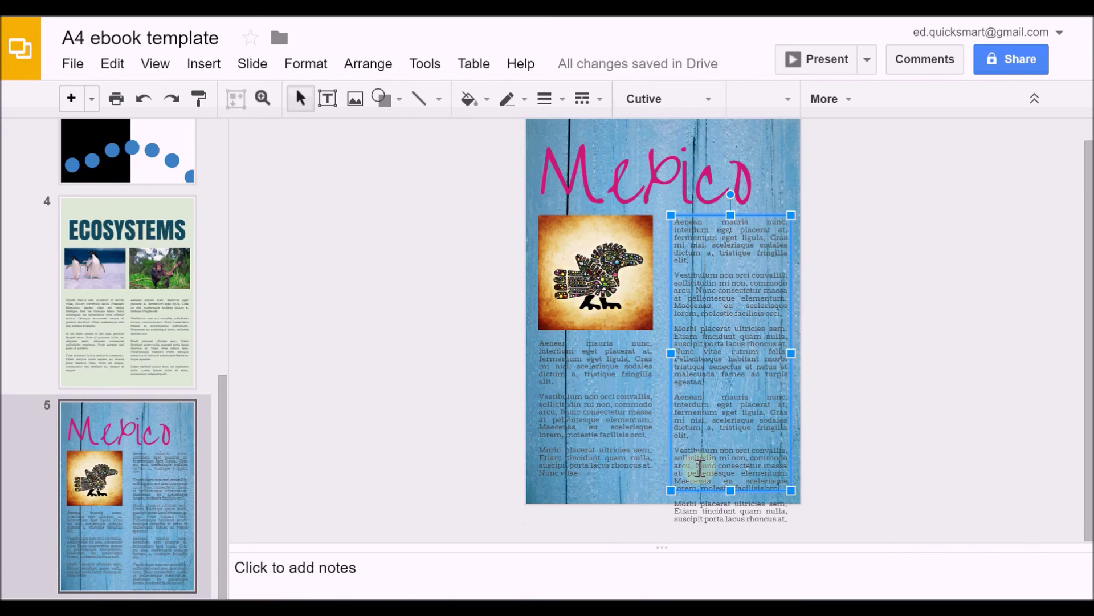
pyautogui.moveTo(698, 467); pyautogui.dragTo(805, 526)
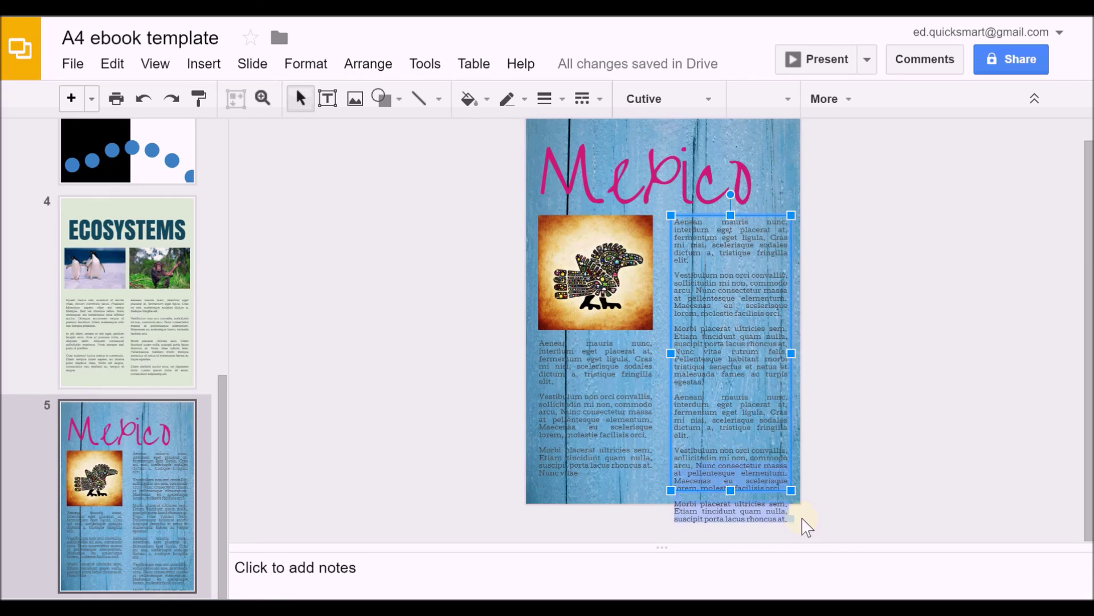
pyautogui.press('BackSpace')
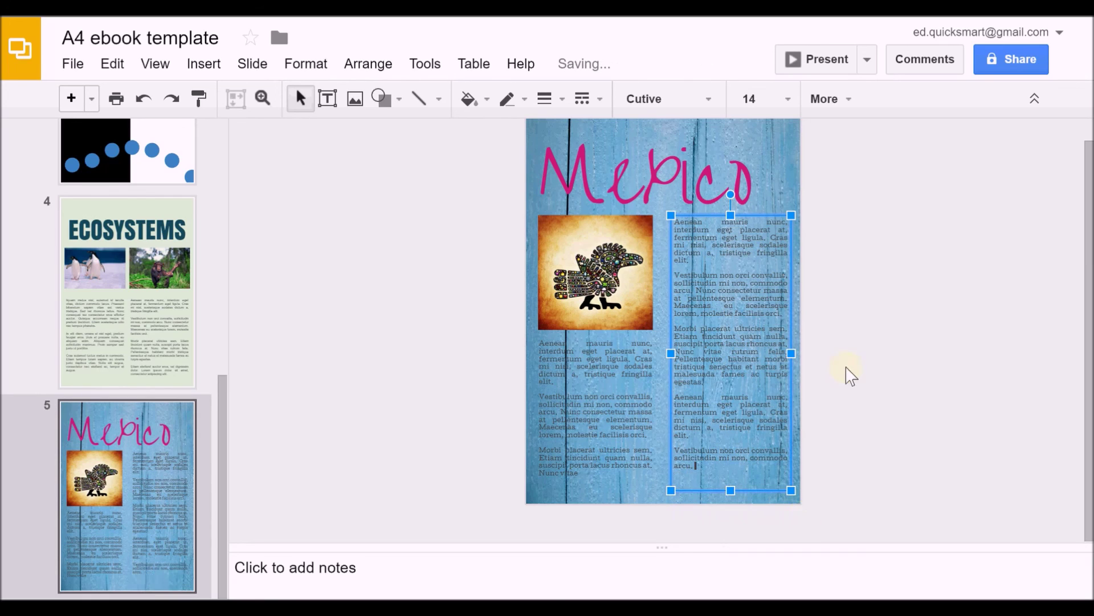
pyautogui.click(866, 392)
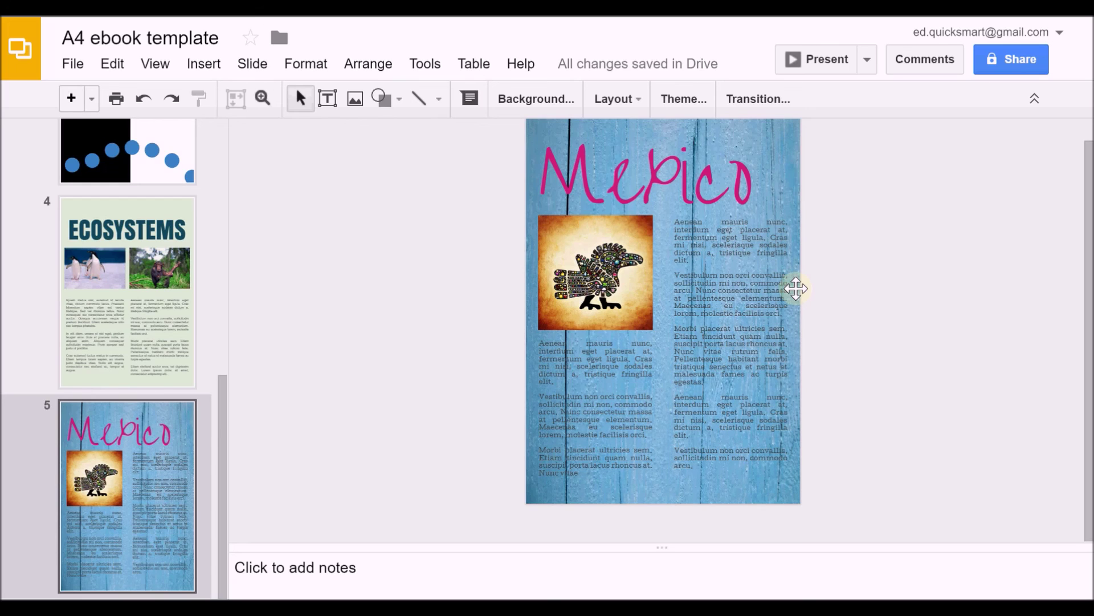
pyautogui.click(638, 365)
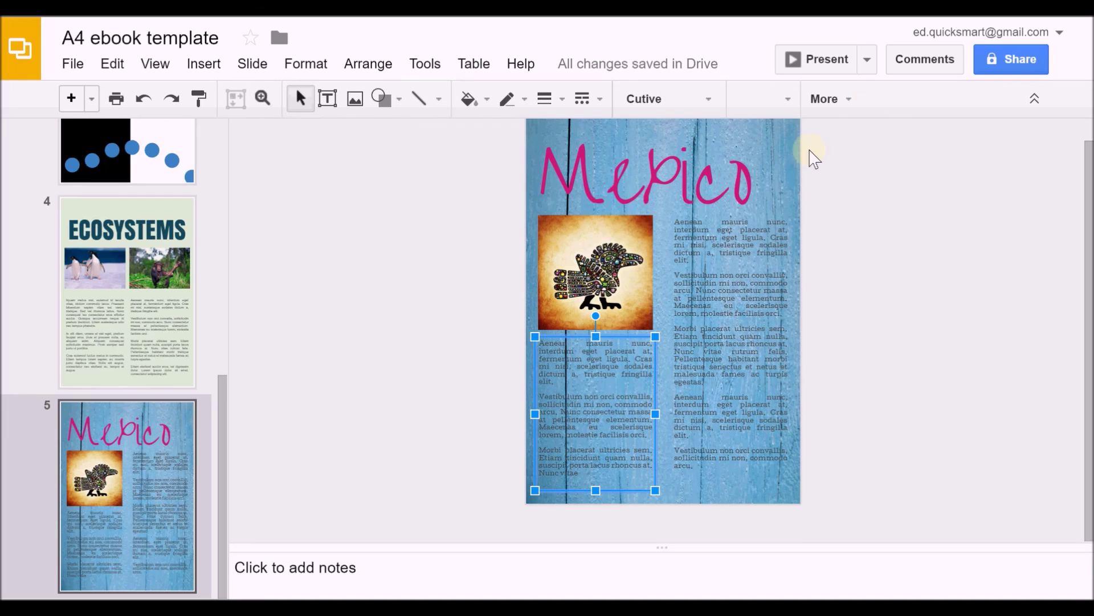
pyautogui.click(850, 101)
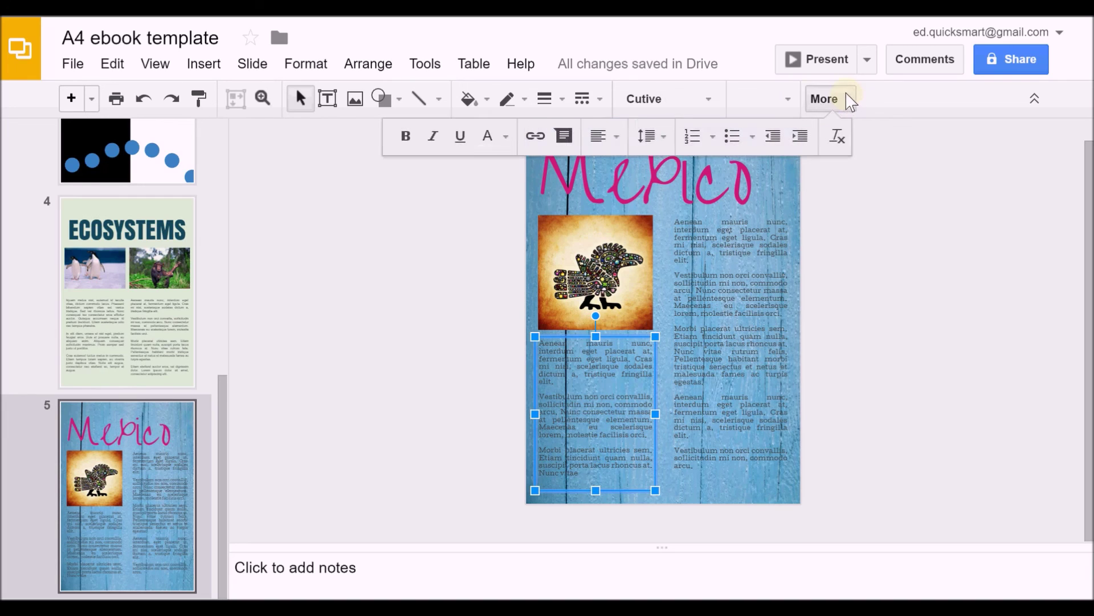
pyautogui.click(609, 136)
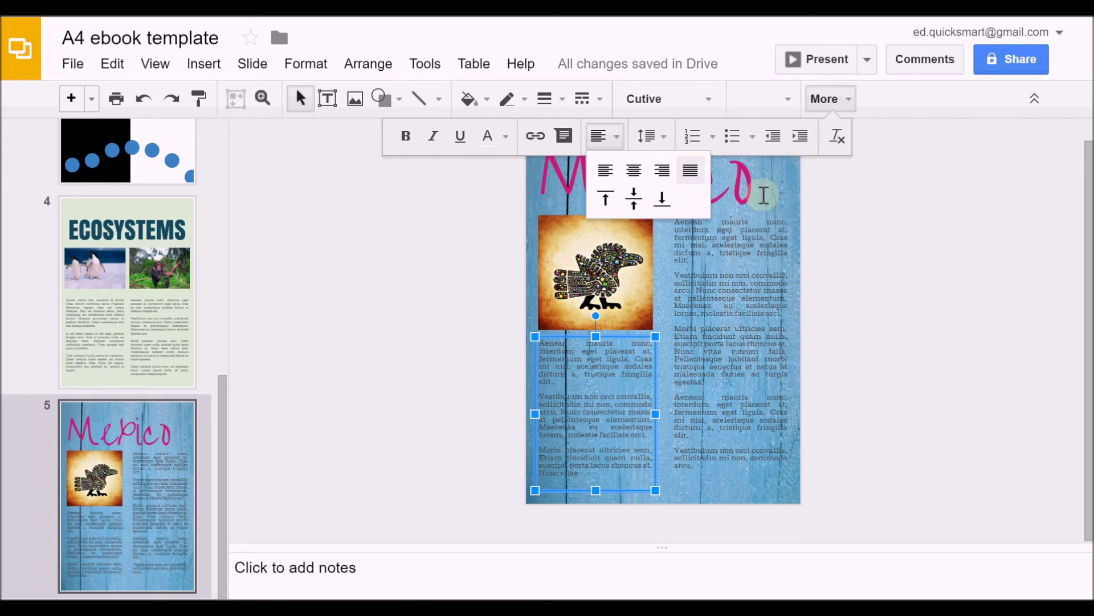
pyautogui.click(938, 313)
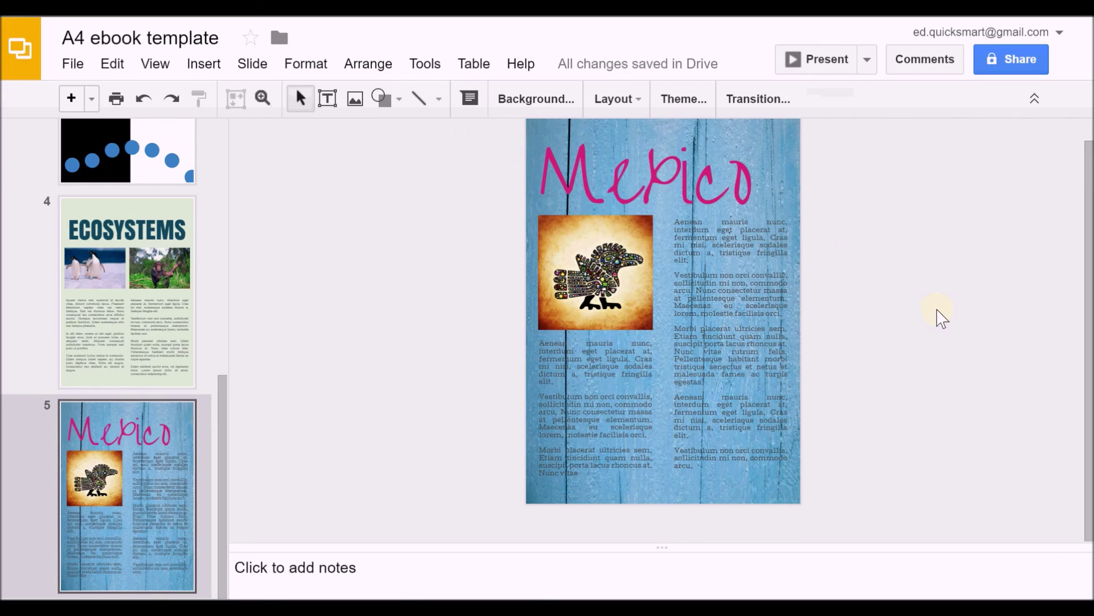